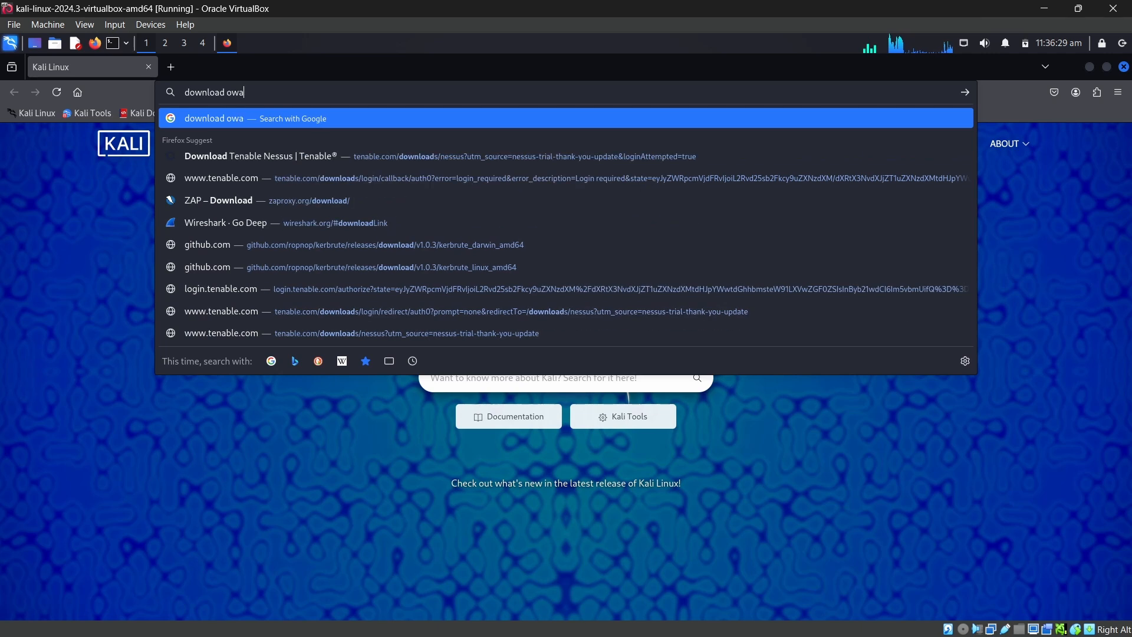
Search the web for "download owasp zap" and open the Download ZAP page on zaproxy.org
{"action": "type", "text": "p za"}
{"action": "key", "text": "Return"}
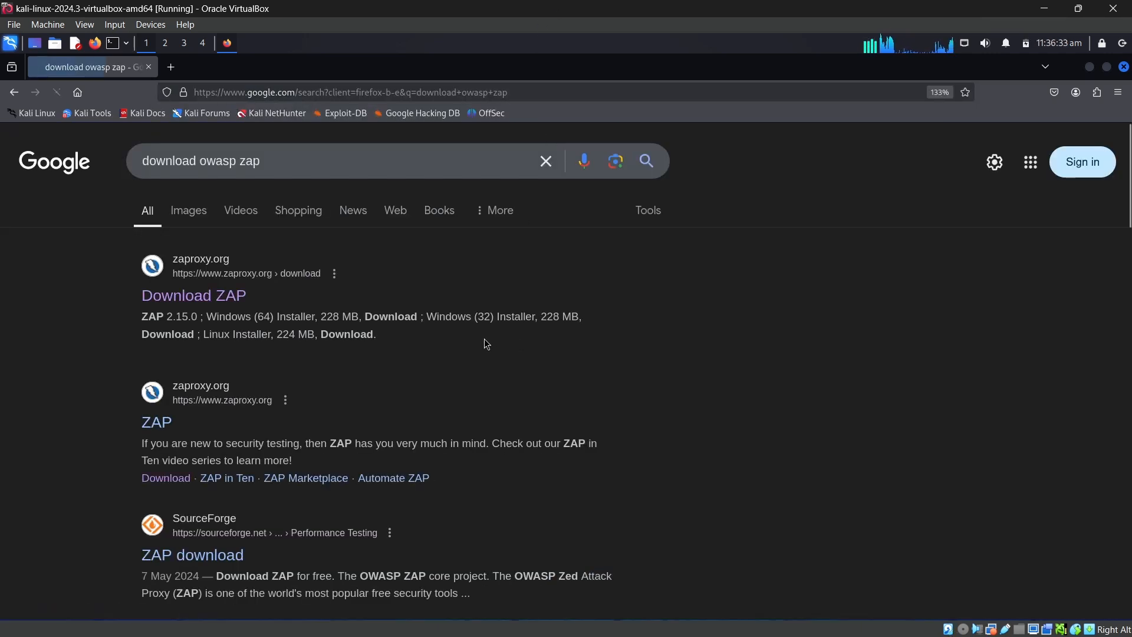
{"action": "left_click", "coordinate": [213, 300]}
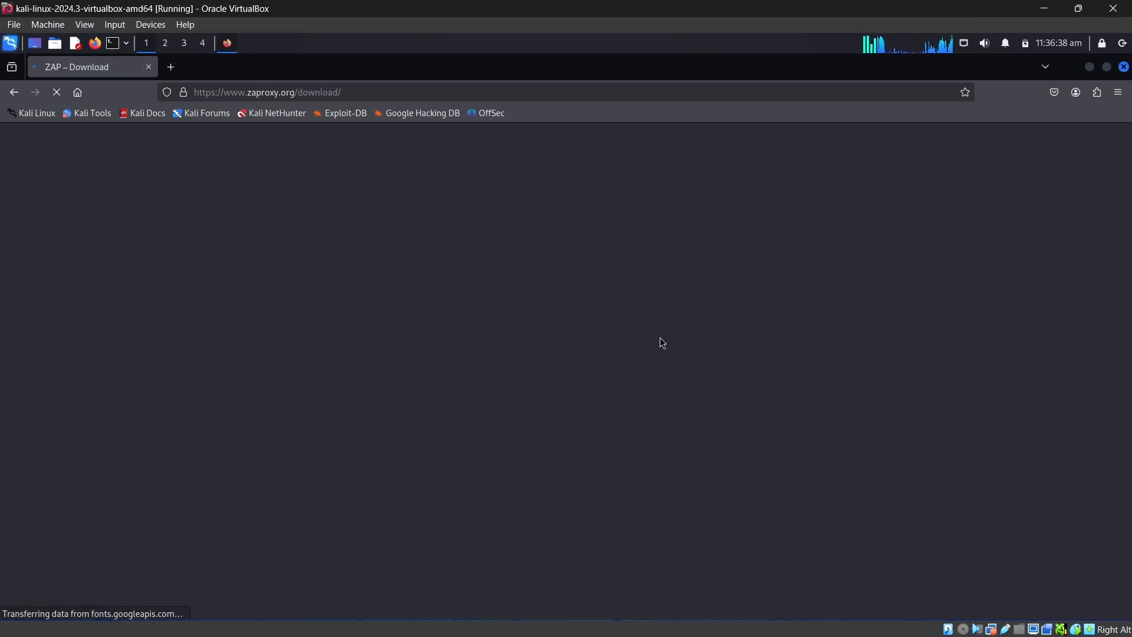
Download the Linux Installer of ZAP 2.15.0 from the list of available packages
{"action": "scroll", "coordinate": [307, 418], "scroll_direction": "down", "scroll_amount": 3}
{"action": "scroll", "coordinate": [308, 418], "scroll_direction": "down", "scroll_amount": 2}
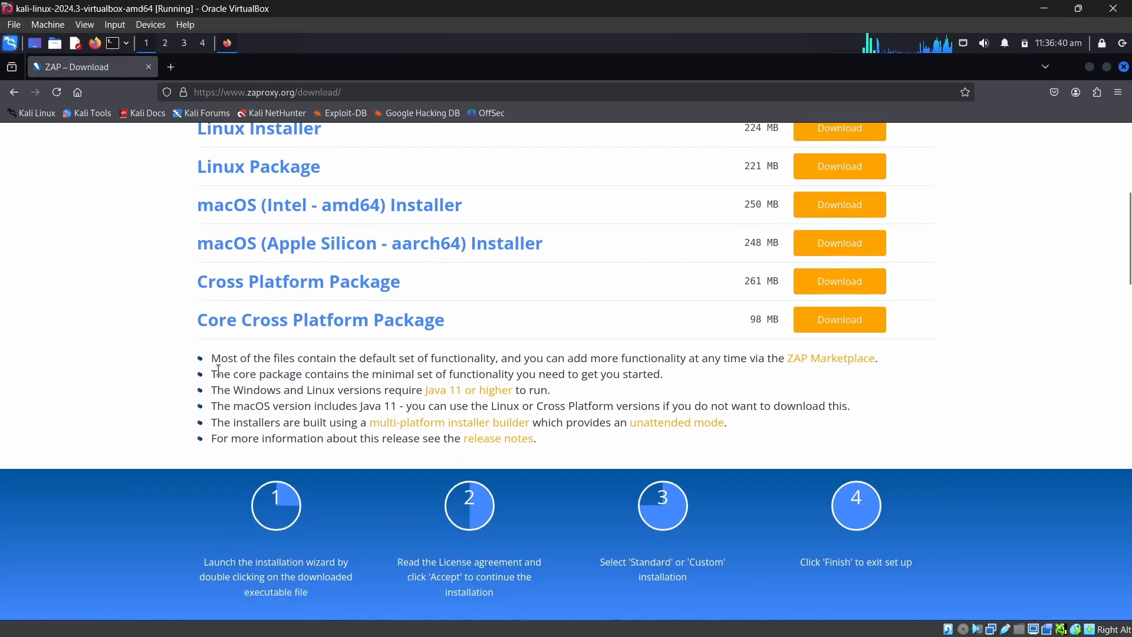
{"action": "scroll", "coordinate": [248, 354], "scroll_direction": "up", "scroll_amount": 5}
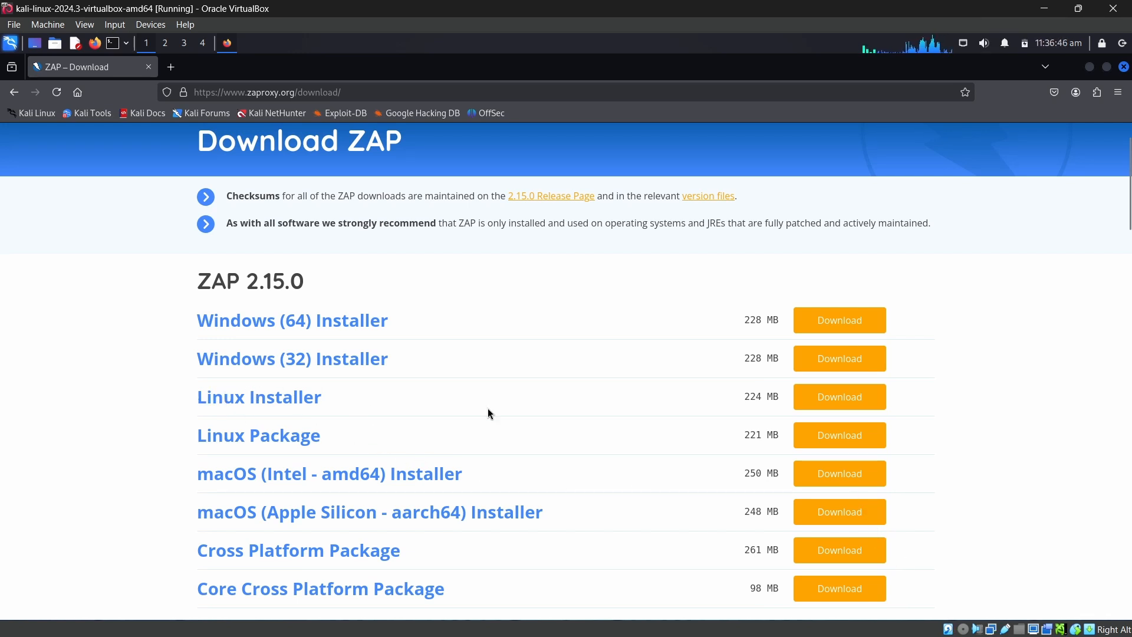
{"action": "left_click", "coordinate": [831, 397]}
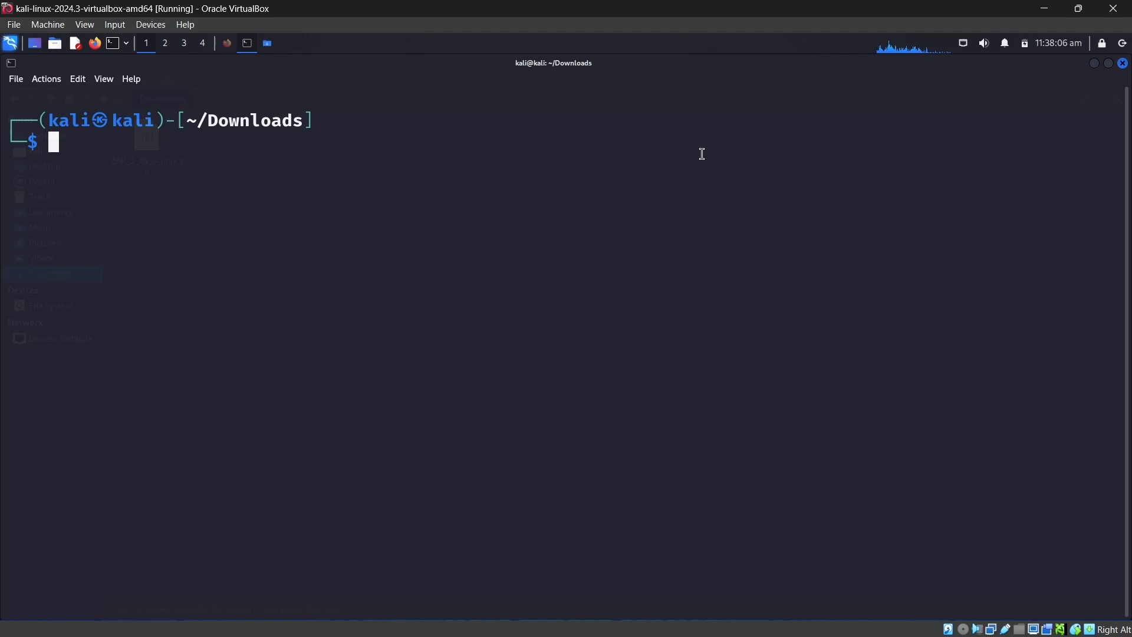
In the terminal, list the Downloads folder with ls and ls -l to examine the installer file's permissions and extension
{"action": "type", "text": "ls"}
{"action": "key", "text": "Return"}
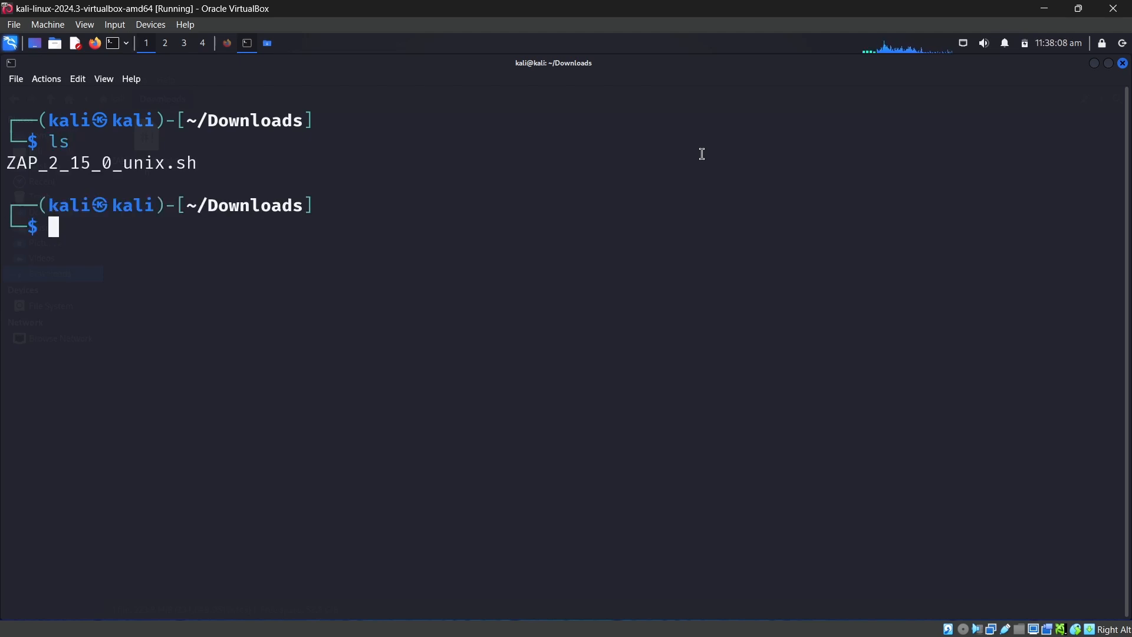
{"action": "type", "text": "ls -l"}
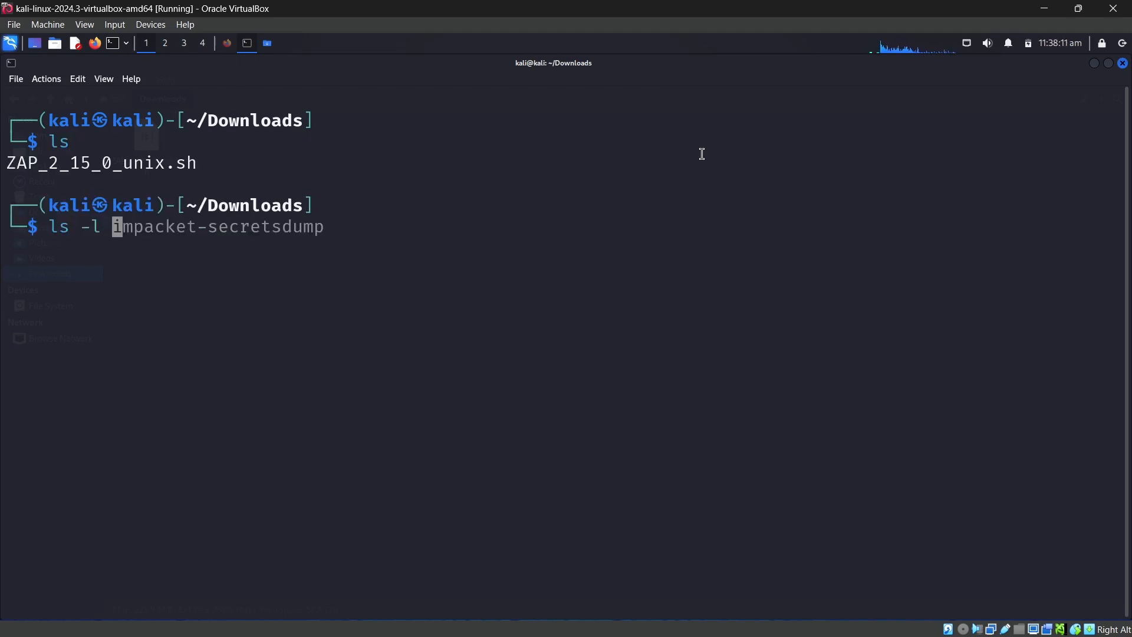
{"action": "key", "text": "Return"}
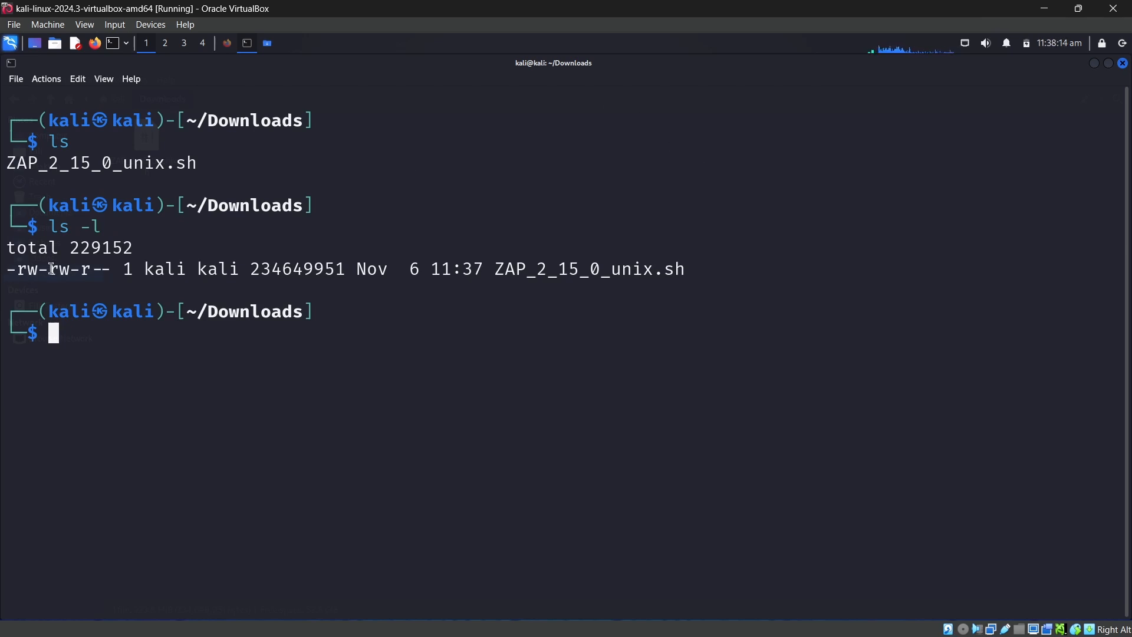
{"action": "left_click_drag", "start_coordinate": [694, 268], "coordinate": [661, 277]}
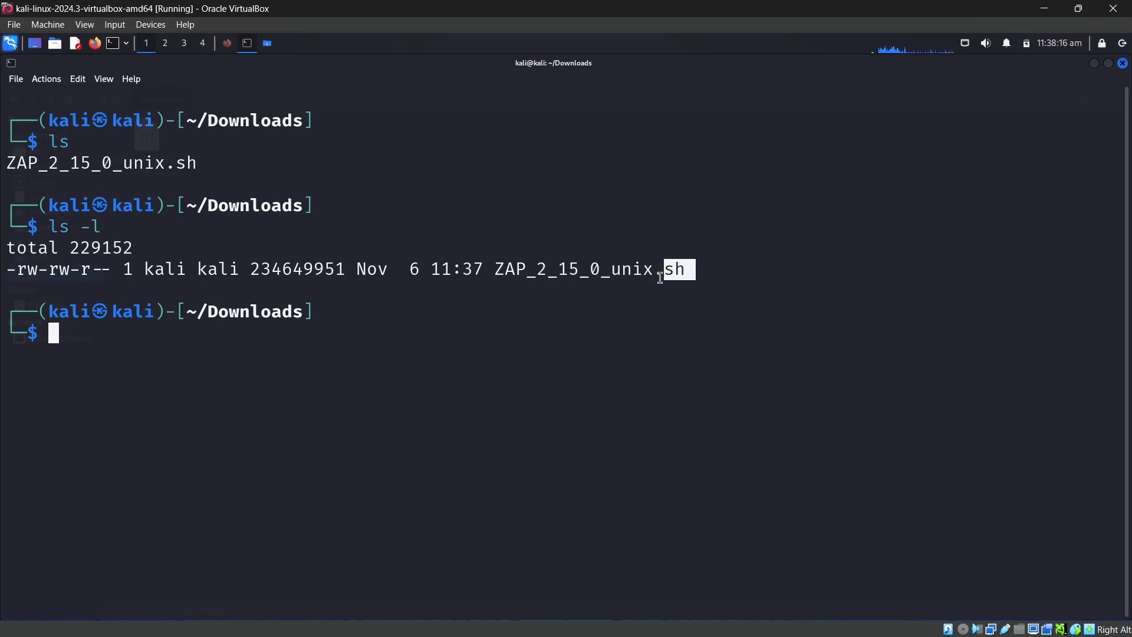
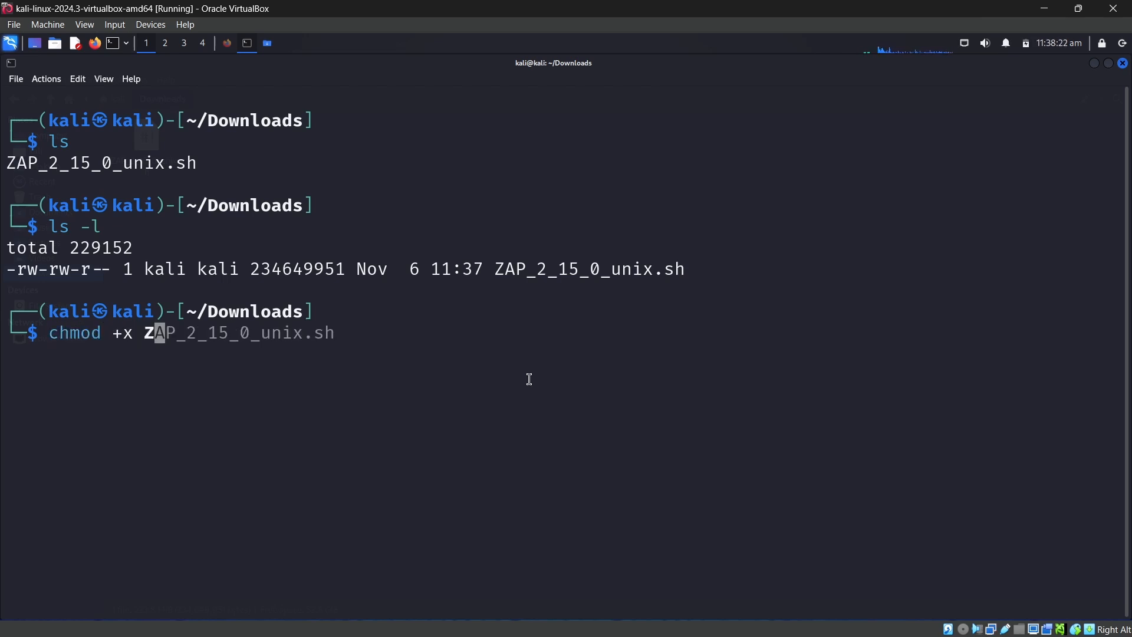
Make ZAP_2_15_0_unix.sh executable with chmod +x and list the Downloads folder with ls to check the file
{"action": "key", "text": "Tab"}
{"action": "key", "text": "Return"}
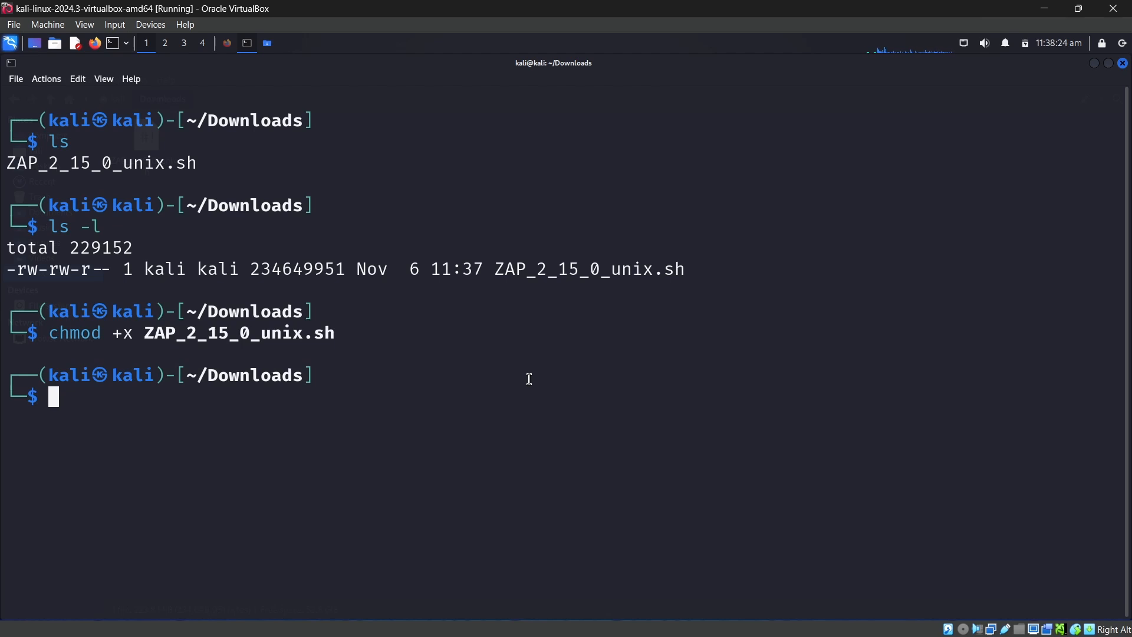
{"action": "type", "text": "ls"}
{"action": "key", "text": "Return"}
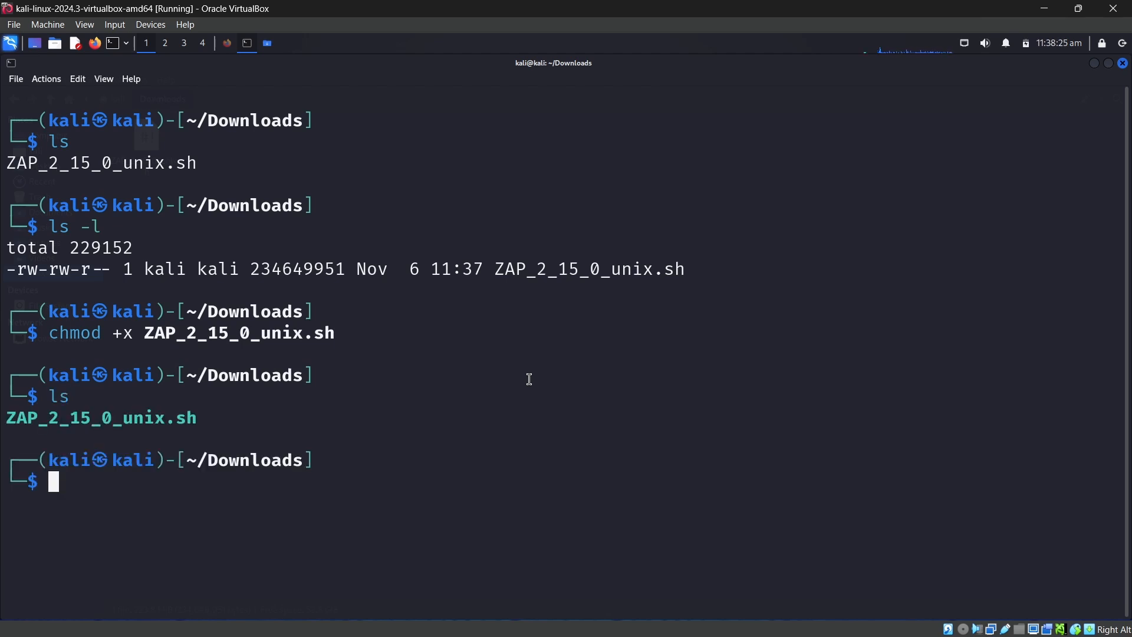
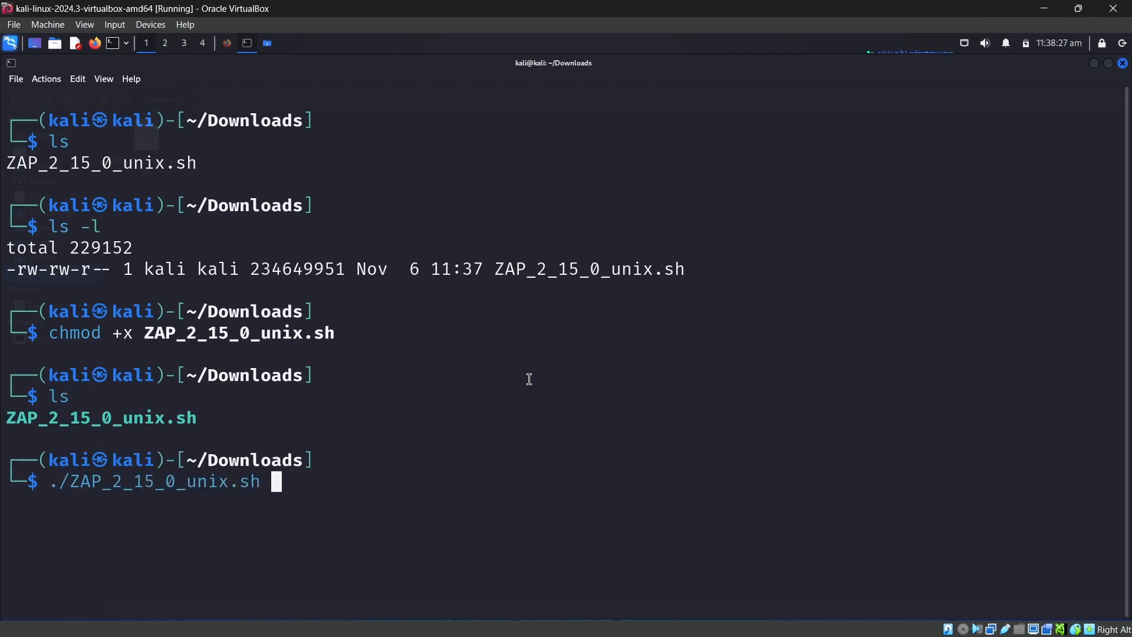
Try to run the installer with ./ZAP_2_15_0_unix.sh as the regular user and dismiss the Setup dialog
{"action": "key", "text": "Return"}
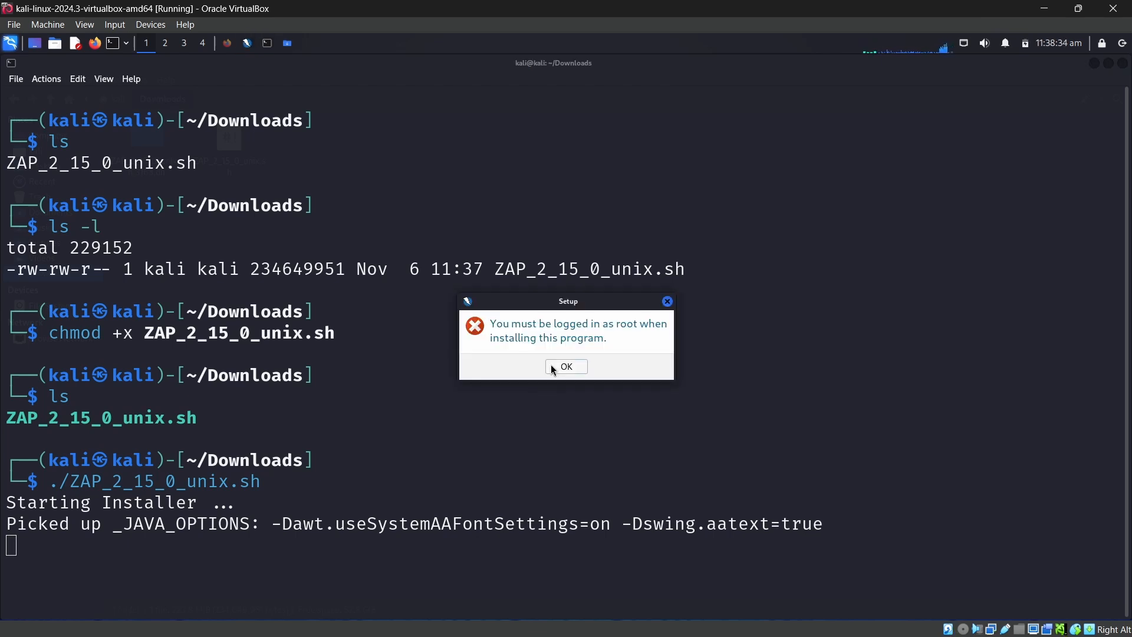
{"action": "left_click", "coordinate": [565, 366]}
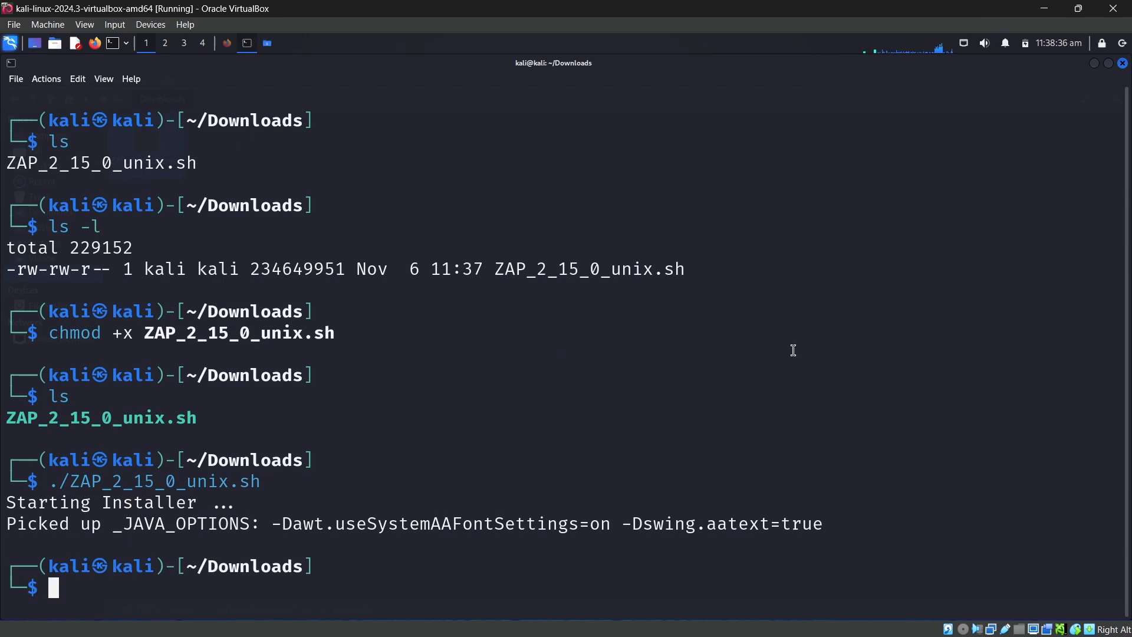
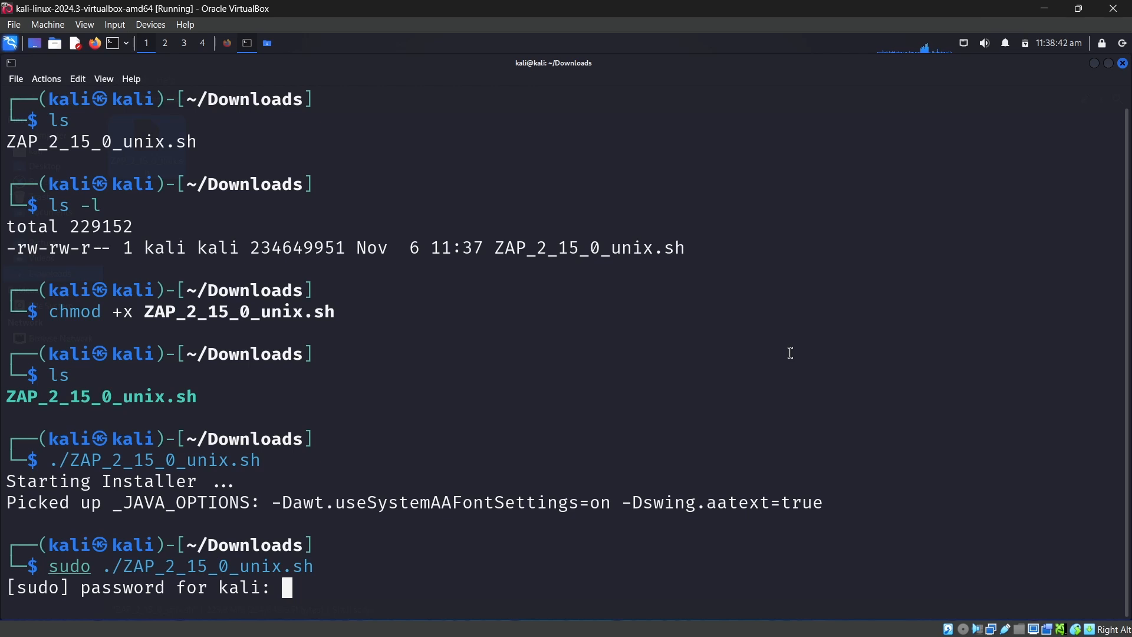
{"action": "key", "text": "Return"}
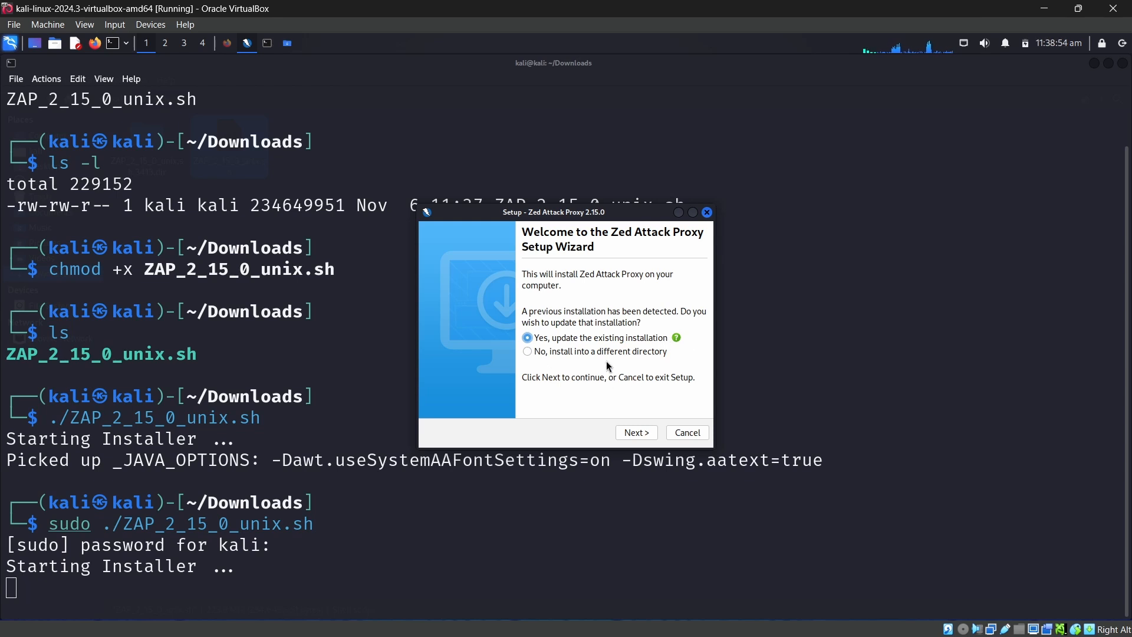
Submit the sudo password and complete the ZAP setup wizard, updating the existing installation with symlinks in /usr/local/bin and a desktop icon
{"action": "left_click", "coordinate": [636, 432]}
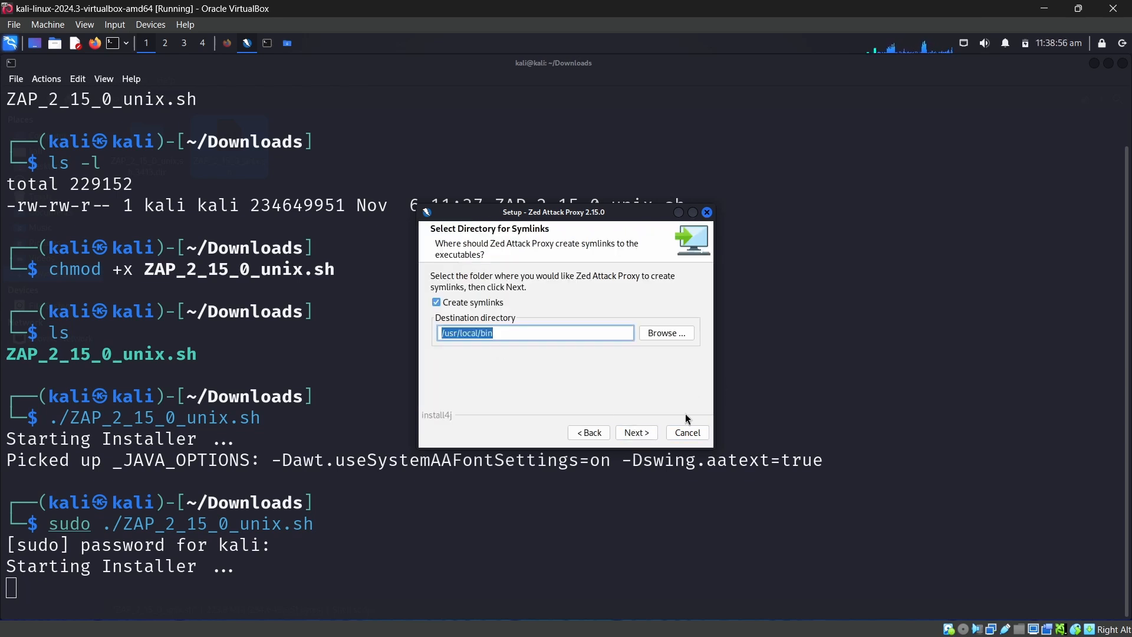
{"action": "left_click", "coordinate": [628, 434]}
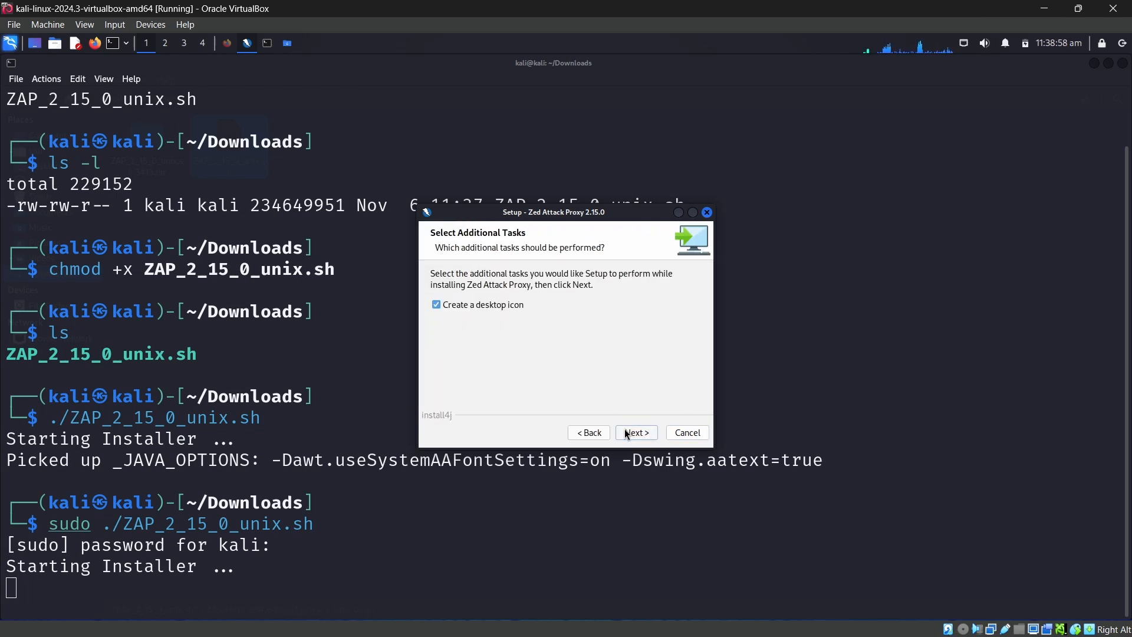
{"action": "left_click", "coordinate": [633, 432]}
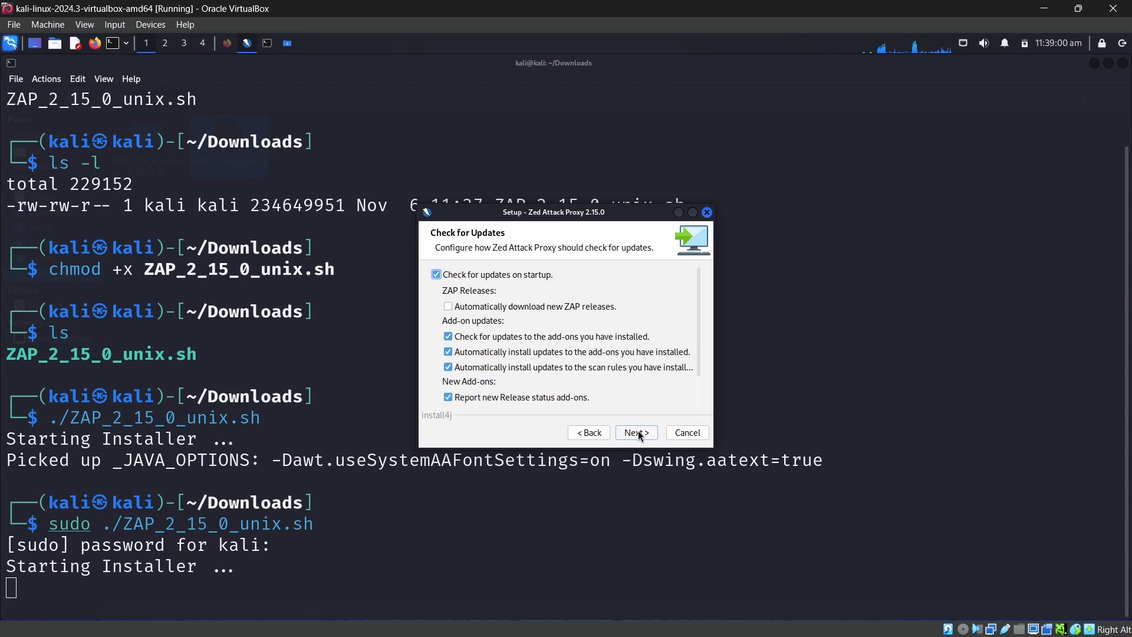
{"action": "left_click", "coordinate": [637, 431]}
{"action": "left_click", "coordinate": [638, 433]}
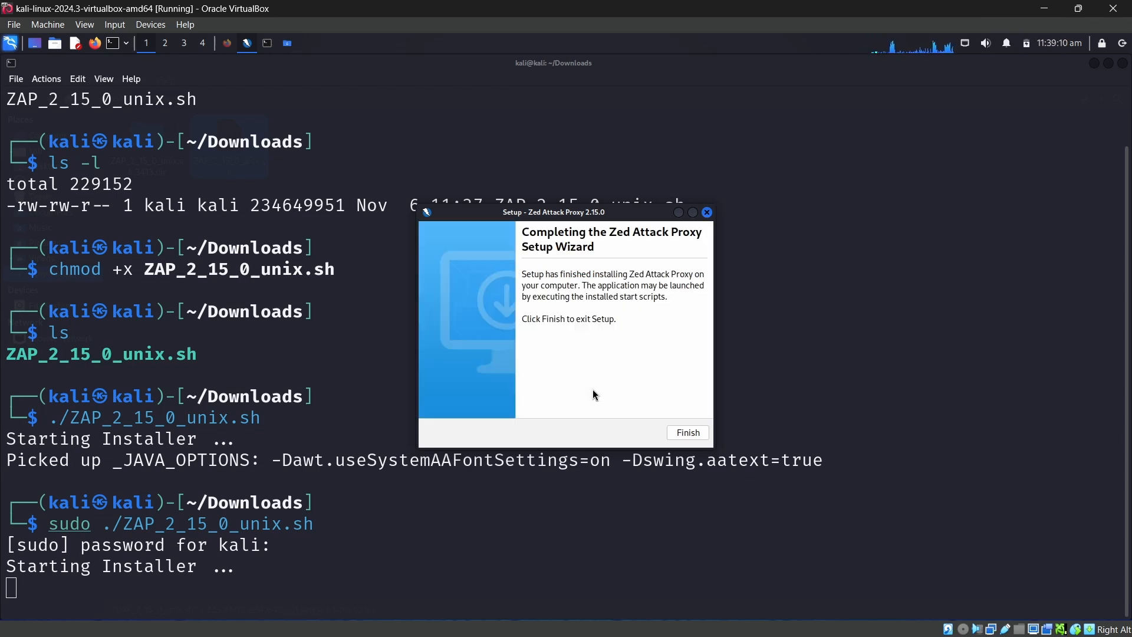
{"action": "left_click", "coordinate": [687, 433]}
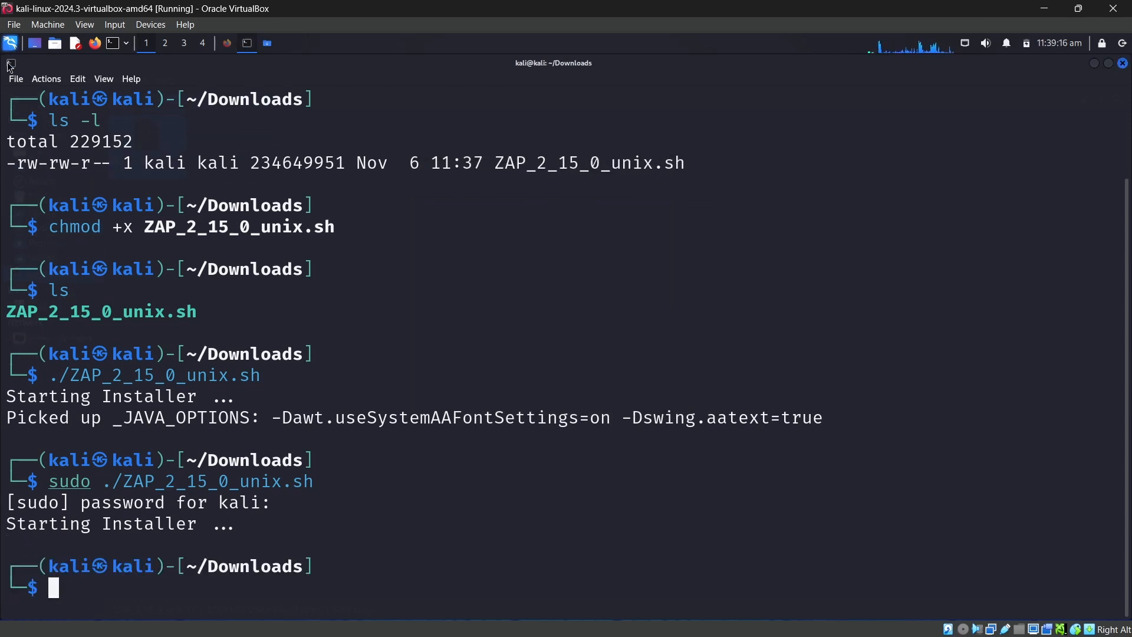
Find and launch ZAP, persist the session with a name based on the current timestamp, and maximize its window
{"action": "left_click", "coordinate": [10, 45]}
{"action": "type", "text": "zap"}
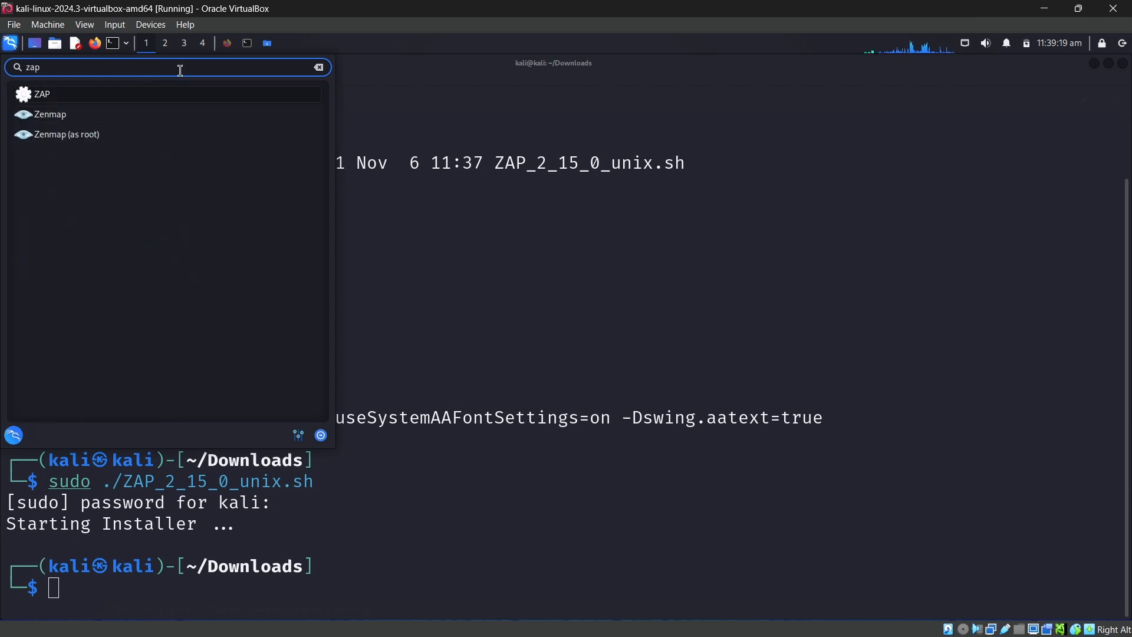
{"action": "key", "text": "Return"}
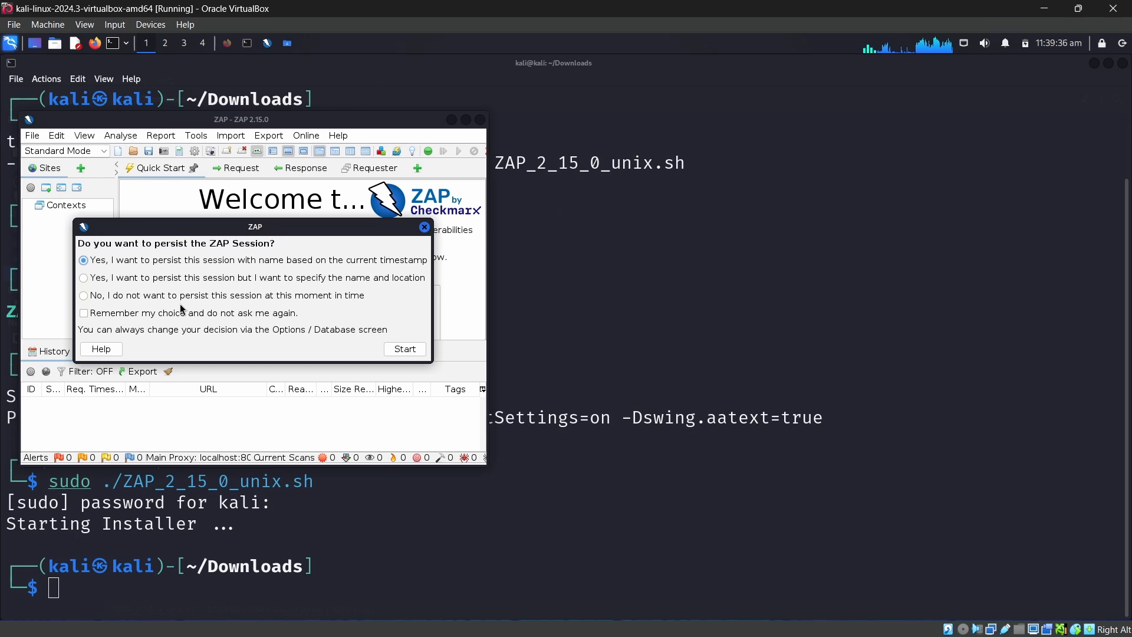
{"action": "left_click", "coordinate": [406, 350]}
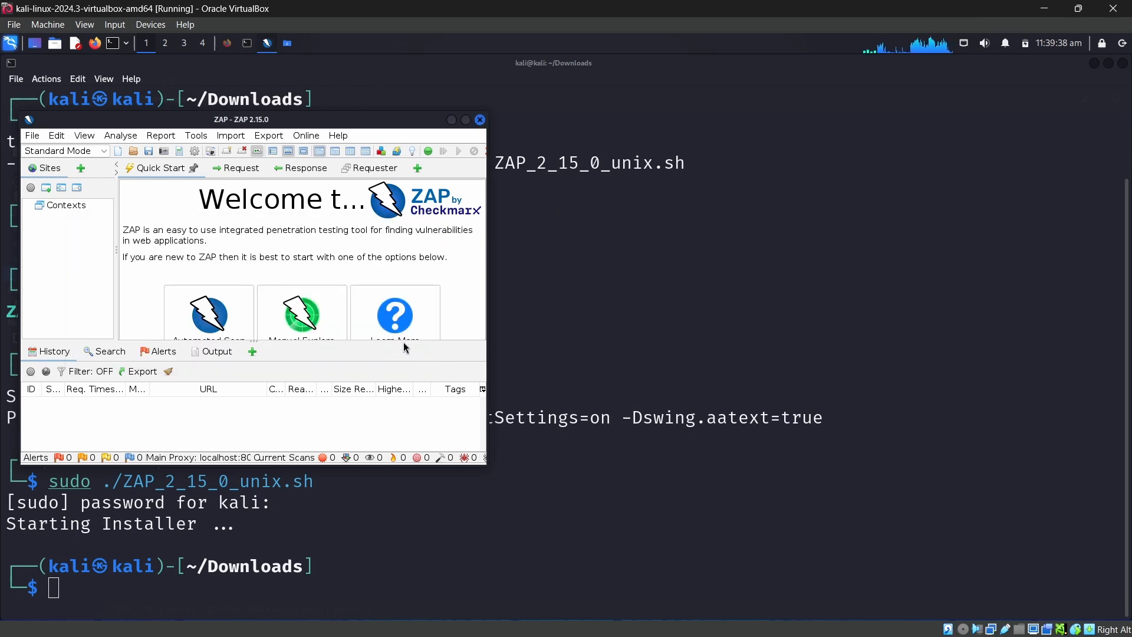
{"action": "left_click", "coordinate": [466, 120]}
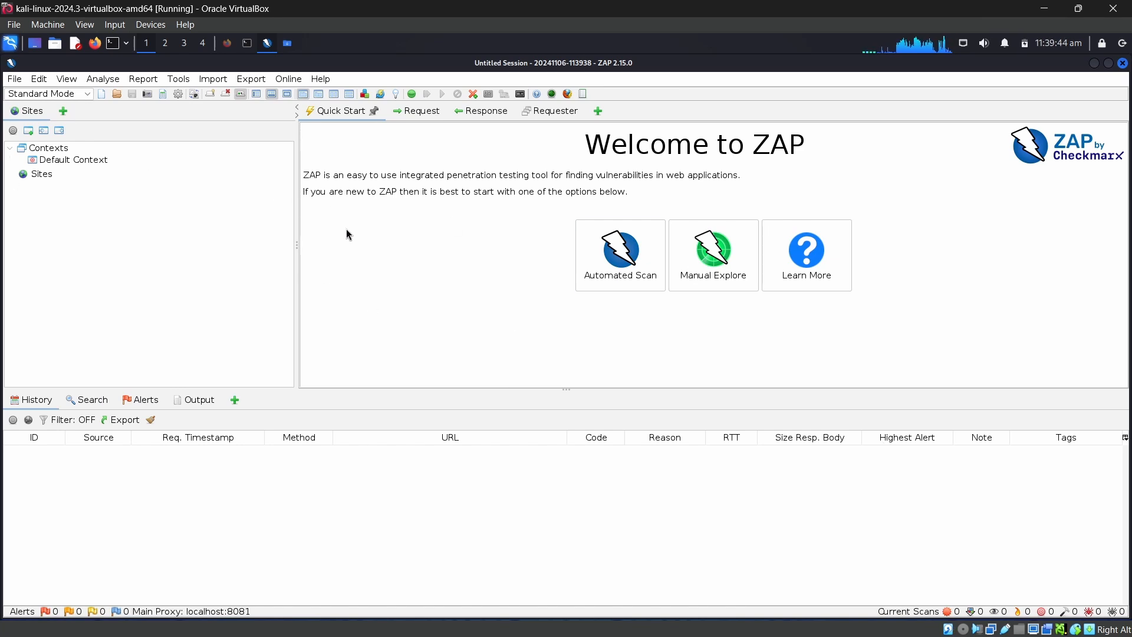
Choose Standard Mode and open the Automated Scan page, ready for entering the URL to attack
{"action": "left_click", "coordinate": [49, 95]}
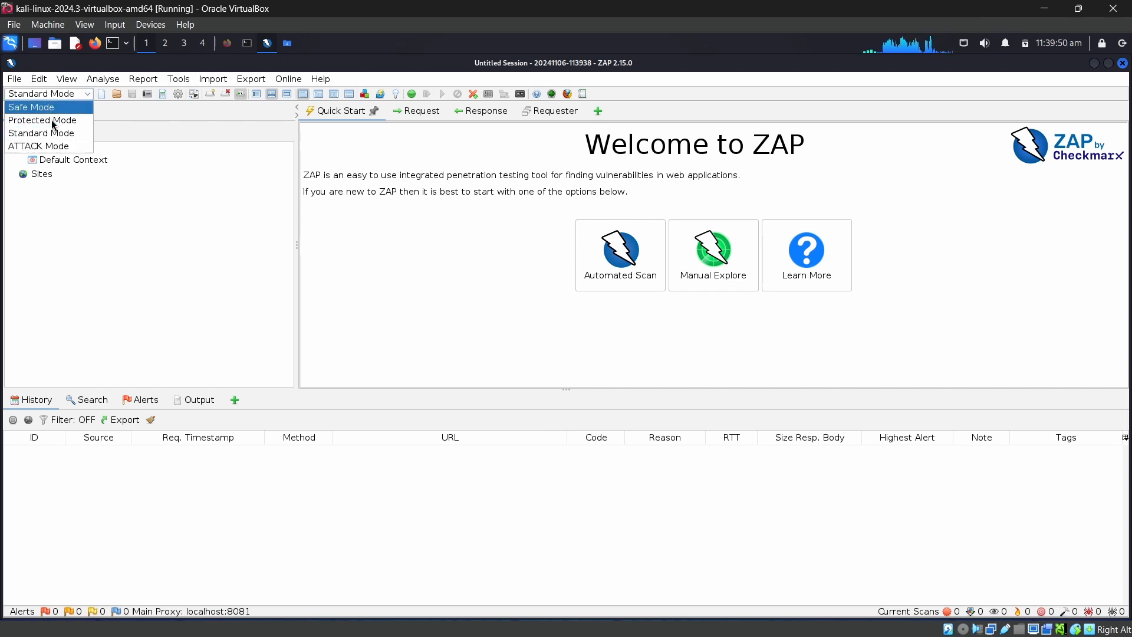
{"action": "left_click", "coordinate": [67, 140]}
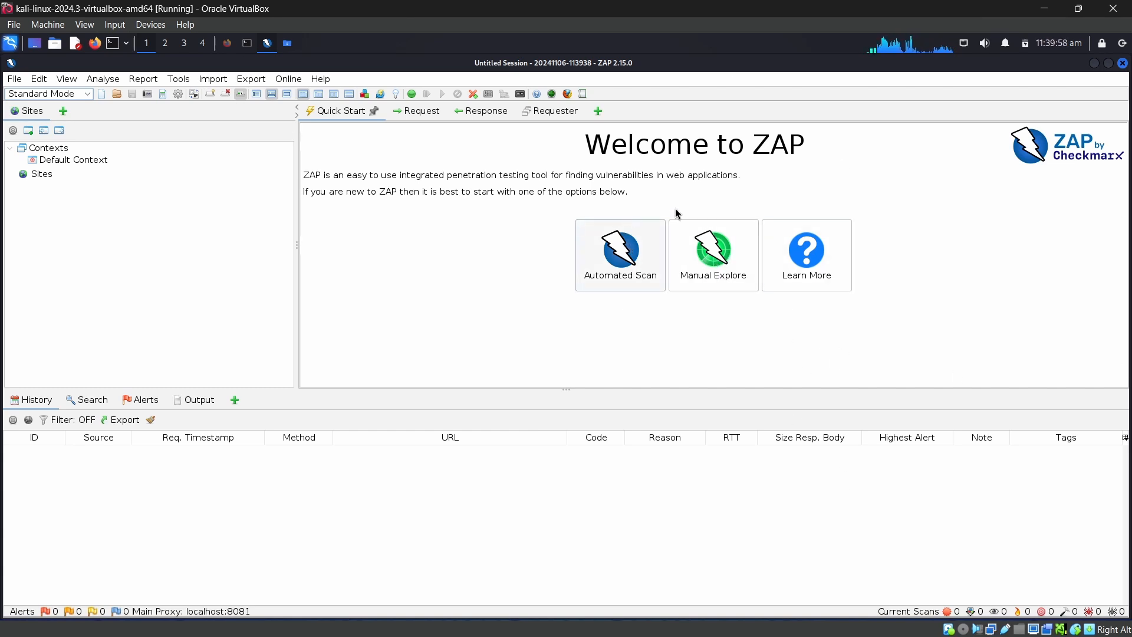
{"action": "left_click", "coordinate": [622, 252]}
{"action": "left_click", "coordinate": [540, 233]}
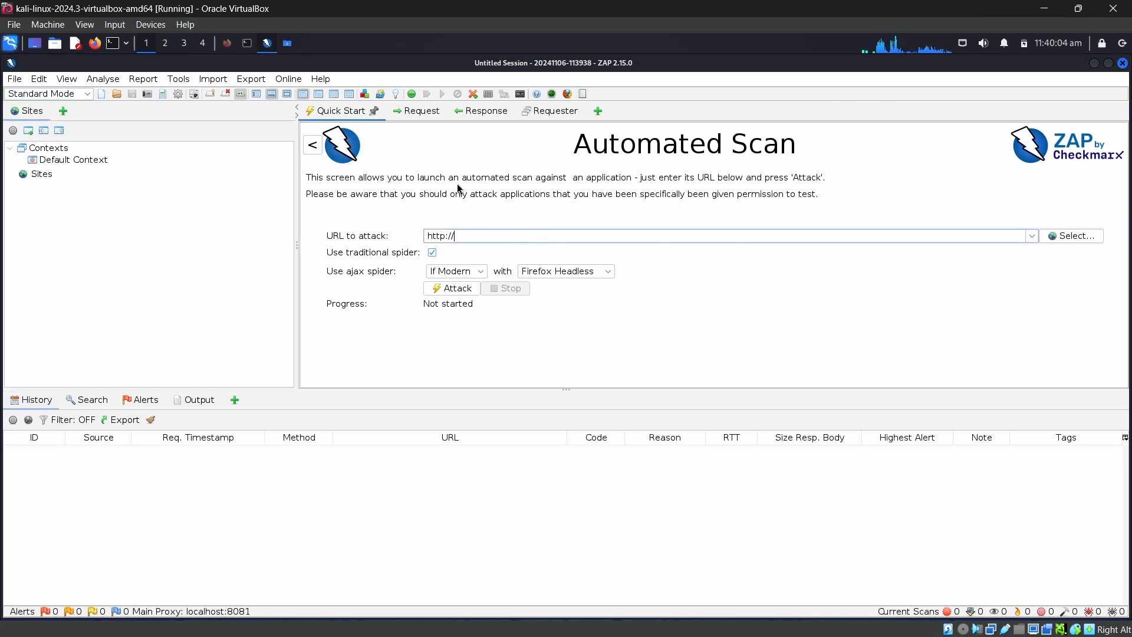
Switch to Firefox, search for vulnweb in a new tab, open A Test Login Page and copy its address
{"action": "left_click", "coordinate": [232, 46]}
{"action": "left_click", "coordinate": [171, 67]}
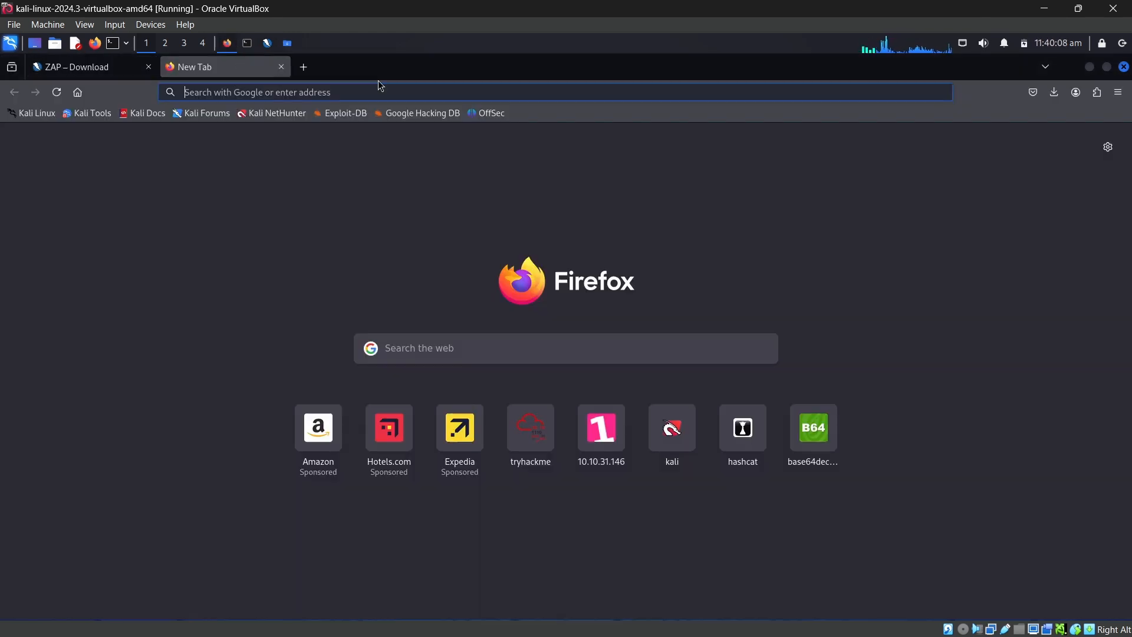
{"action": "type", "text": "vuln"}
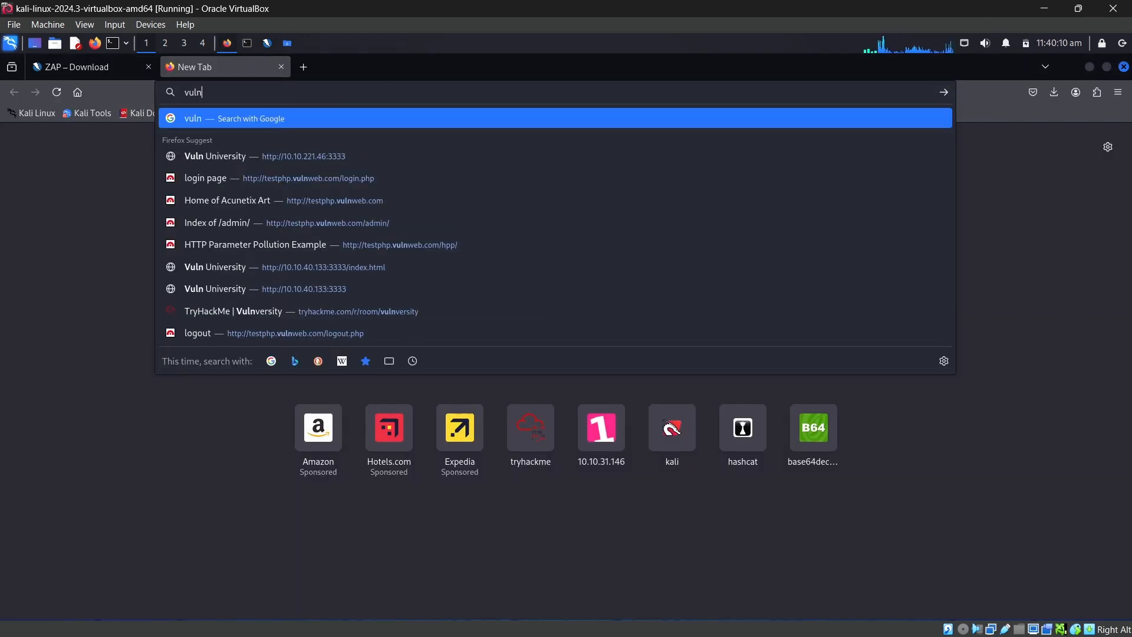
{"action": "type", "text": "web"}
{"action": "key", "text": "Return"}
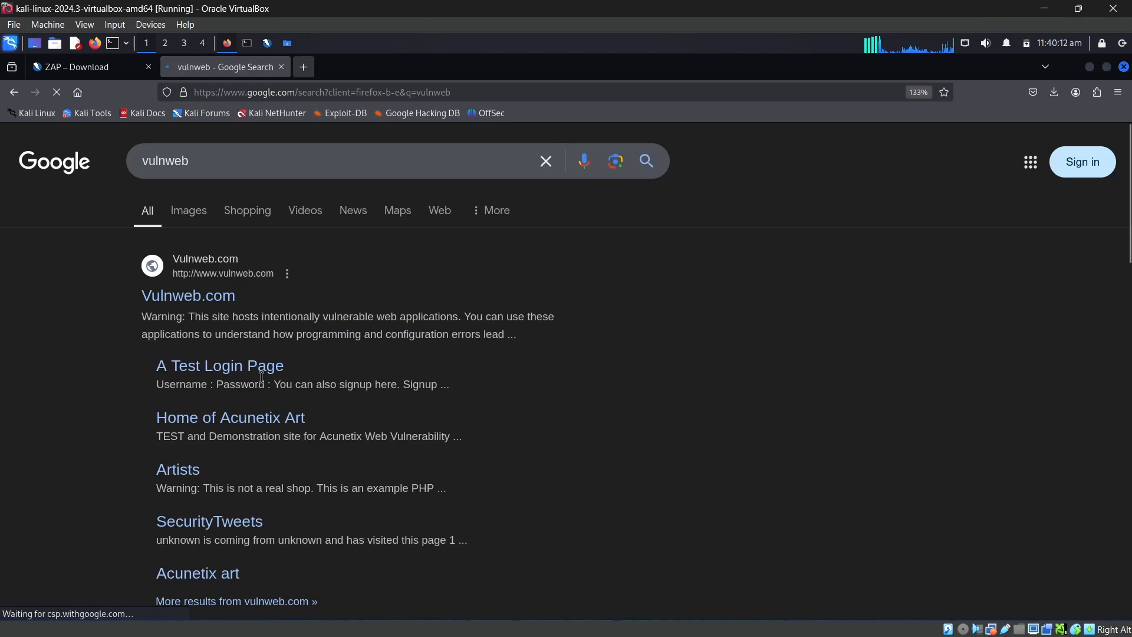
{"action": "left_click", "coordinate": [260, 369]}
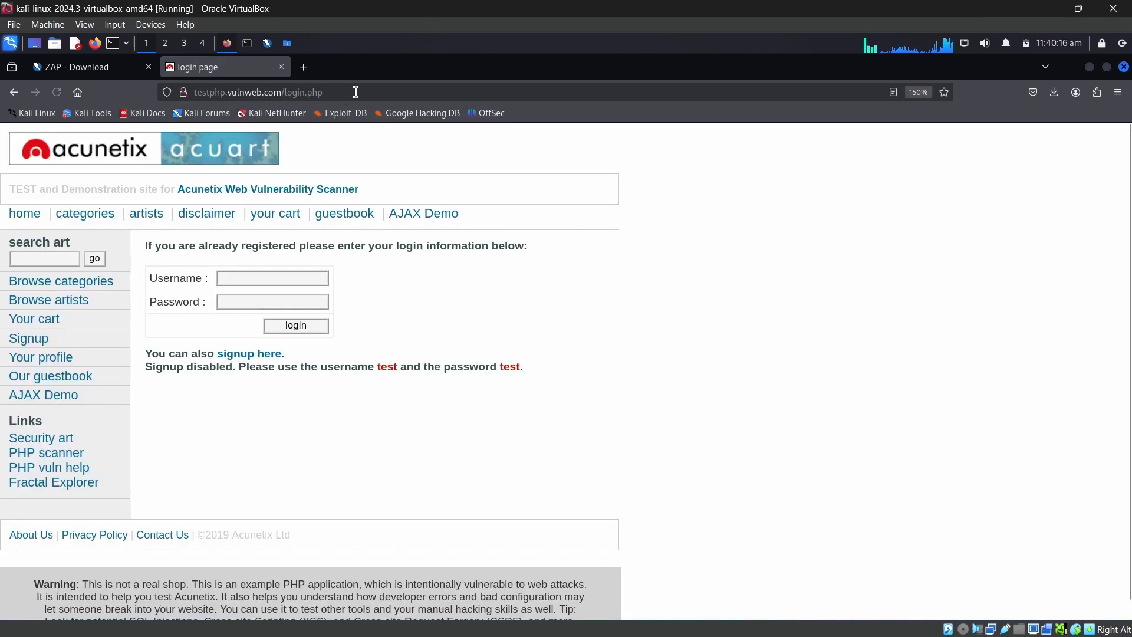
{"action": "left_click", "coordinate": [366, 87]}
{"action": "key", "text": "ctrl+c"}
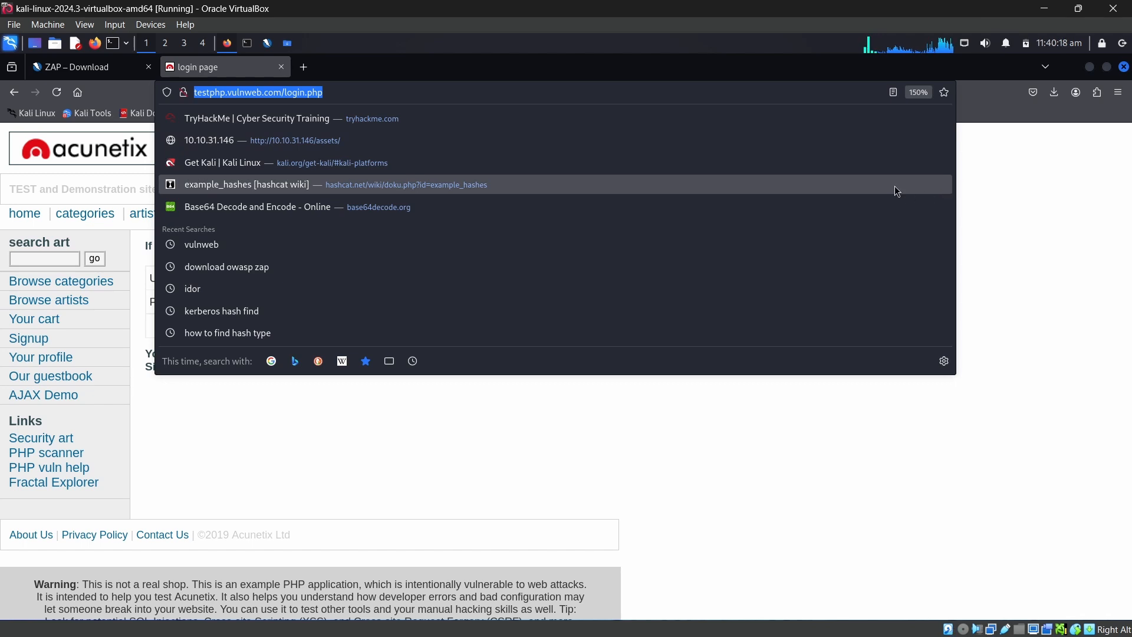
{"action": "left_click", "coordinate": [247, 44]}
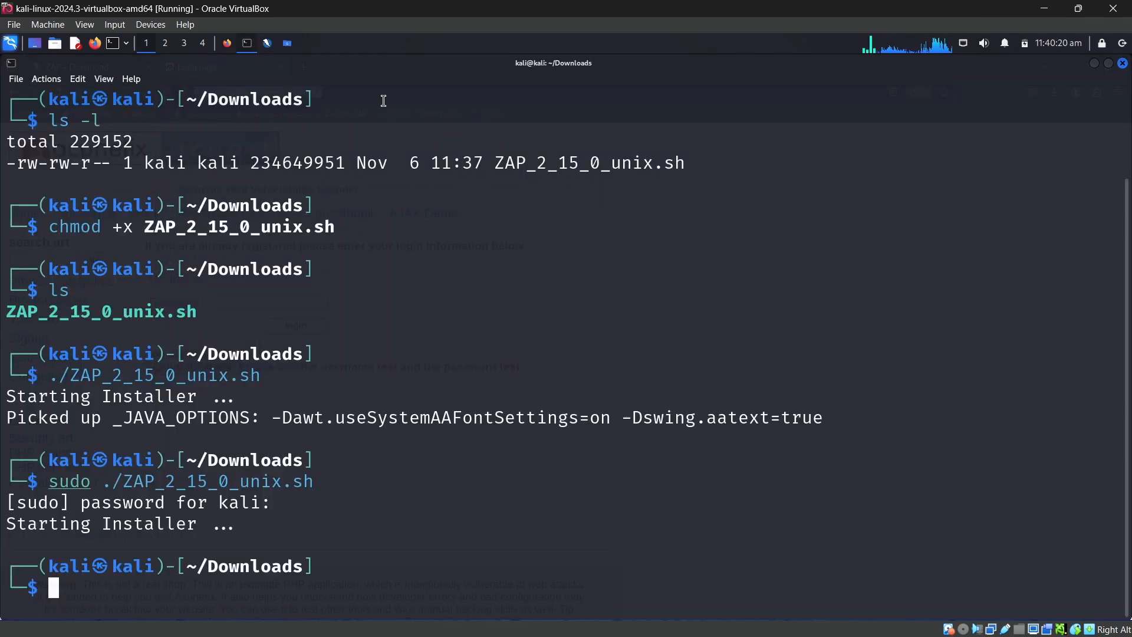
{"action": "left_click", "coordinate": [225, 45]}
{"action": "left_click", "coordinate": [287, 44]}
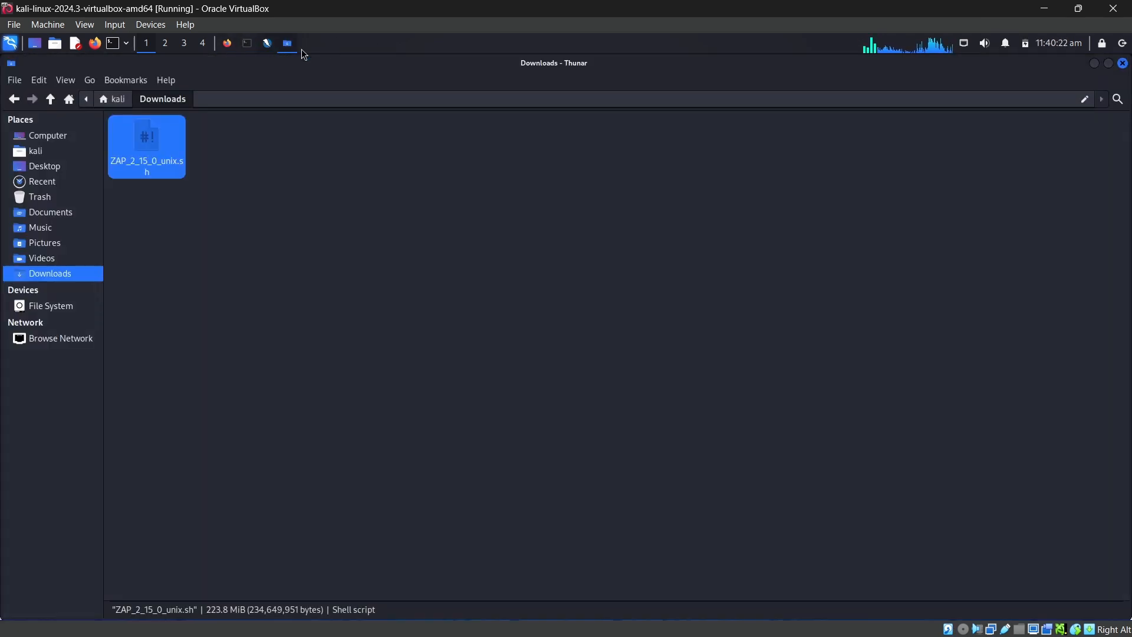
{"action": "left_click", "coordinate": [268, 44]}
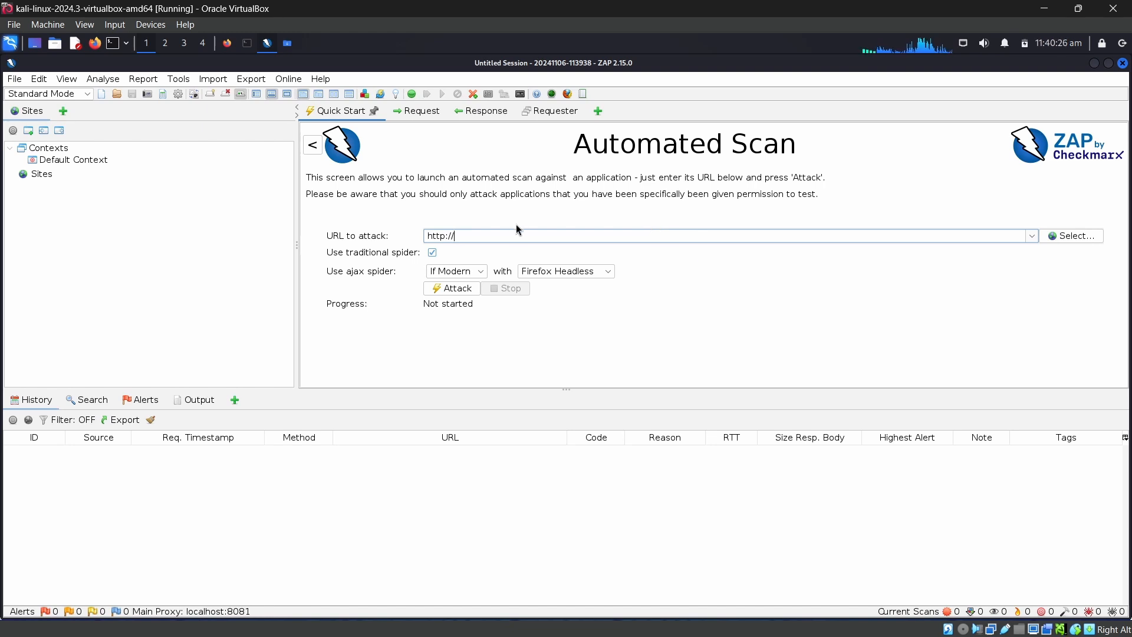
{"action": "key", "text": "ctrl+v"}
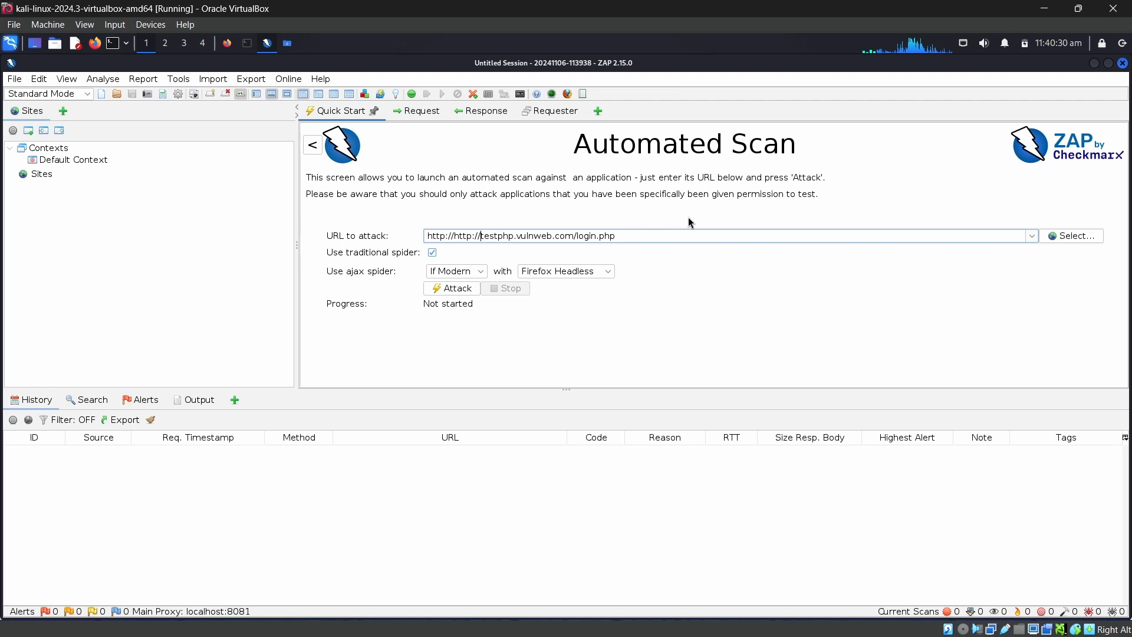
{"action": "key", "text": "BackSpace"}
{"action": "key", "text": "BackSpace"}
{"action": "key", "text": "BackSpace"}
{"action": "key", "text": "BackSpace"}
{"action": "key", "text": "BackSpace"}
{"action": "key", "text": "BackSpace"}
{"action": "key", "text": "BackSpace"}
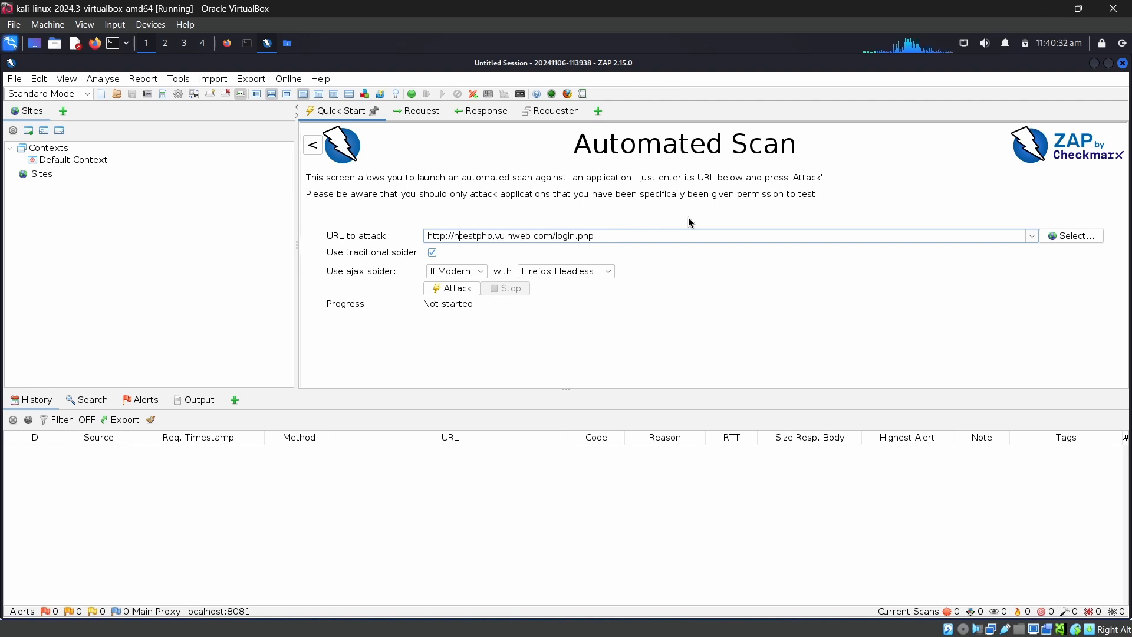
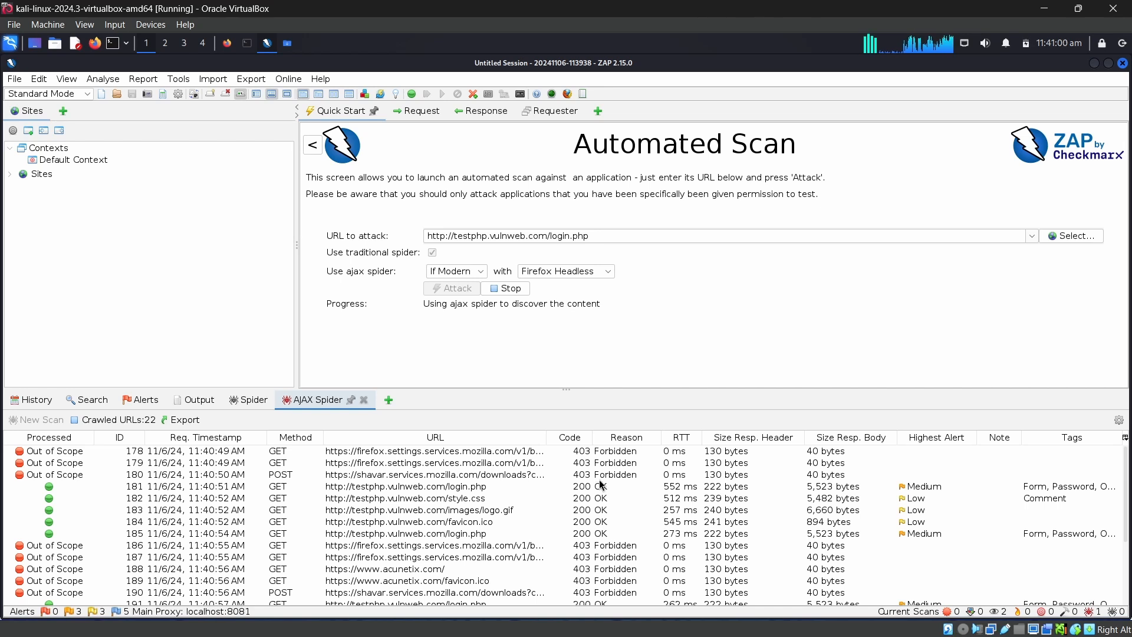
Select the testphp.vulnweb.com/style.css request in the AJAX Spider results, then switch to Firefox with the login page open
{"action": "left_click", "coordinate": [523, 487]}
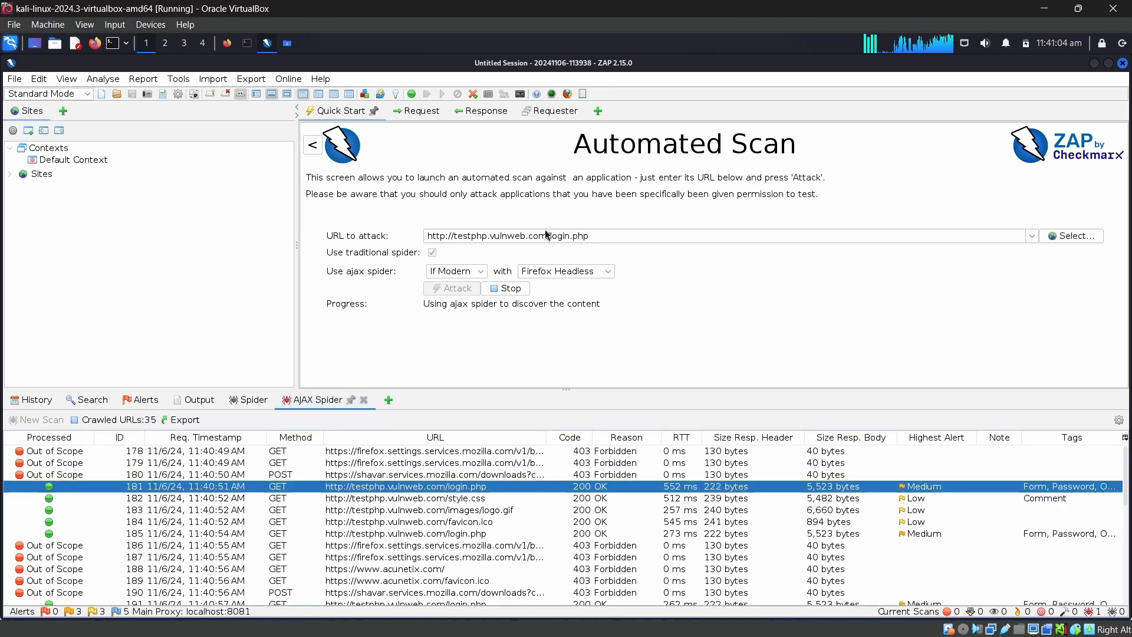
{"action": "left_click", "coordinate": [482, 500]}
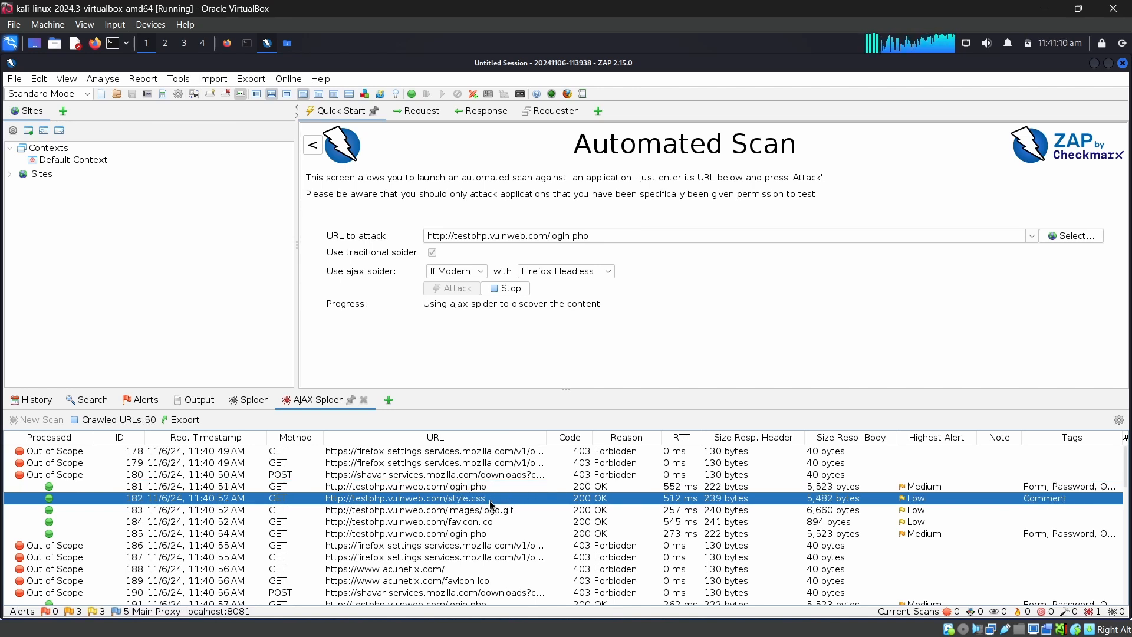
{"action": "left_click", "coordinate": [227, 43]}
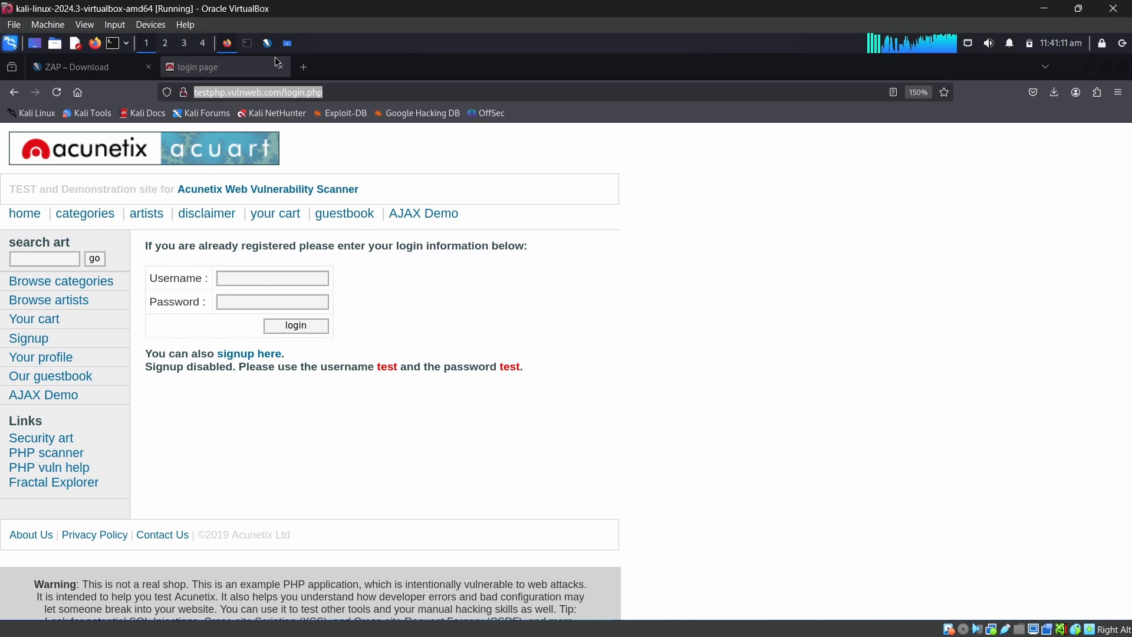
Change the address from the login page to testphp.vulnweb.com/style.css, load it and skim the stylesheet's contents
{"action": "left_click", "coordinate": [333, 93]}
{"action": "double_click", "coordinate": [300, 93]}
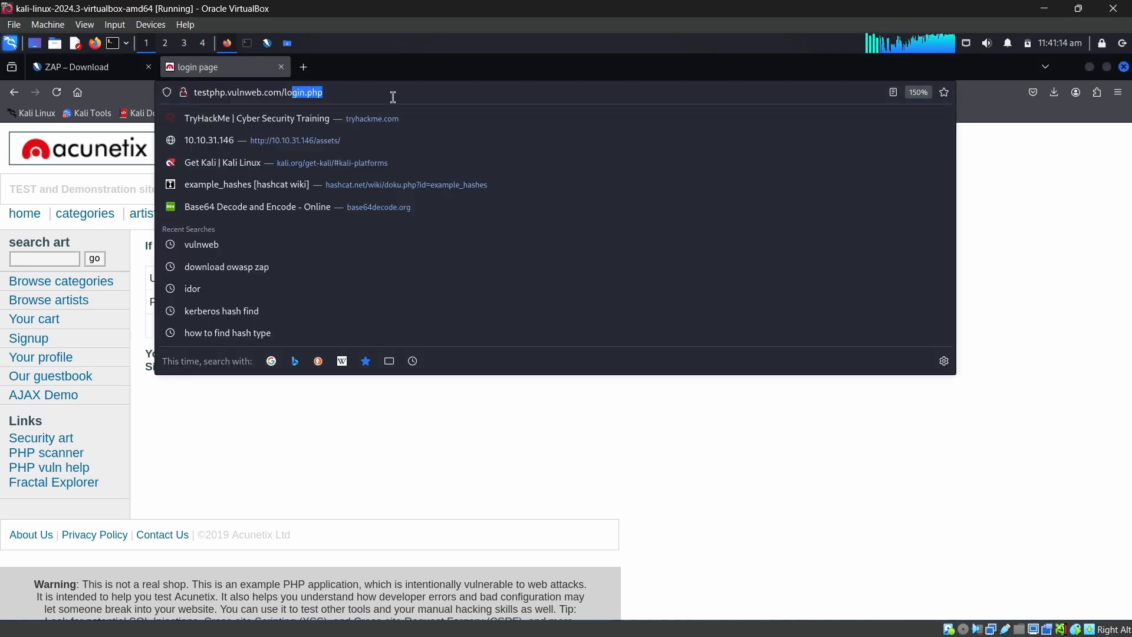
{"action": "key", "text": "BackSpace"}
{"action": "key", "text": "BackSpace"}
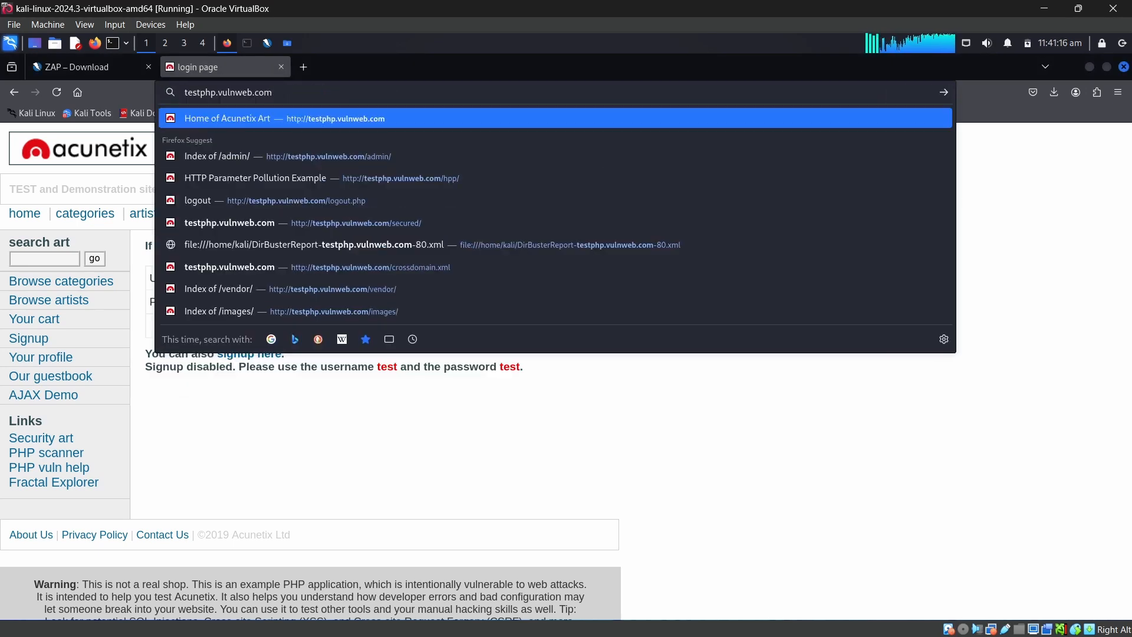
{"action": "type", "text": "style"}
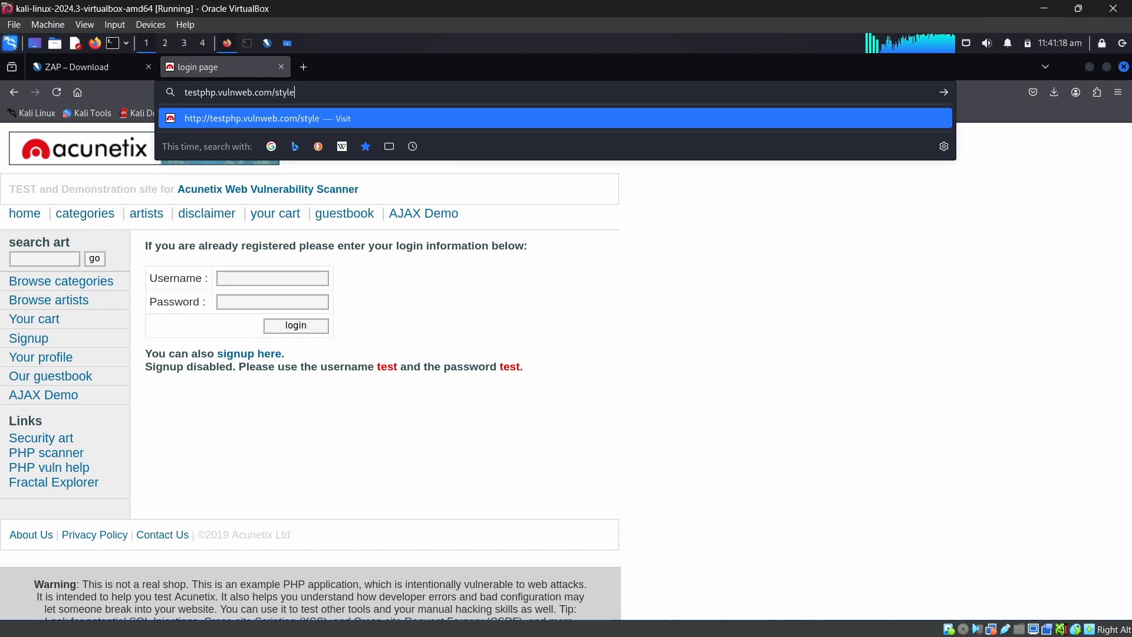
{"action": "type", "text": ".css"}
{"action": "key", "text": "Return"}
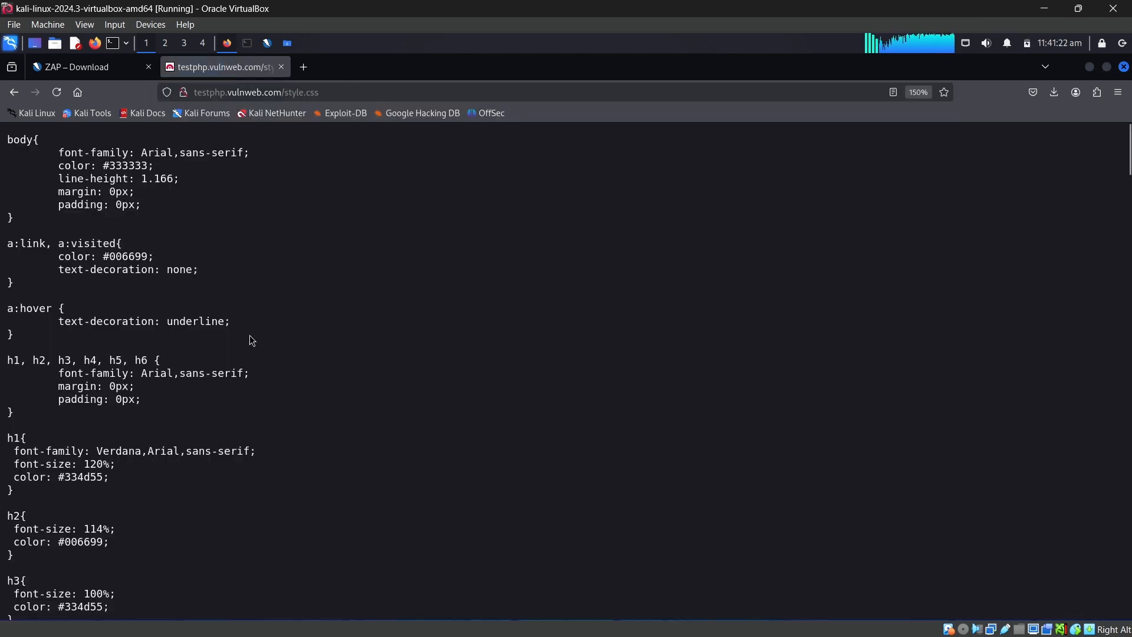
{"action": "scroll", "coordinate": [250, 335], "scroll_direction": "down", "scroll_amount": 10}
{"action": "scroll", "coordinate": [262, 355], "scroll_direction": "up", "scroll_amount": 10}
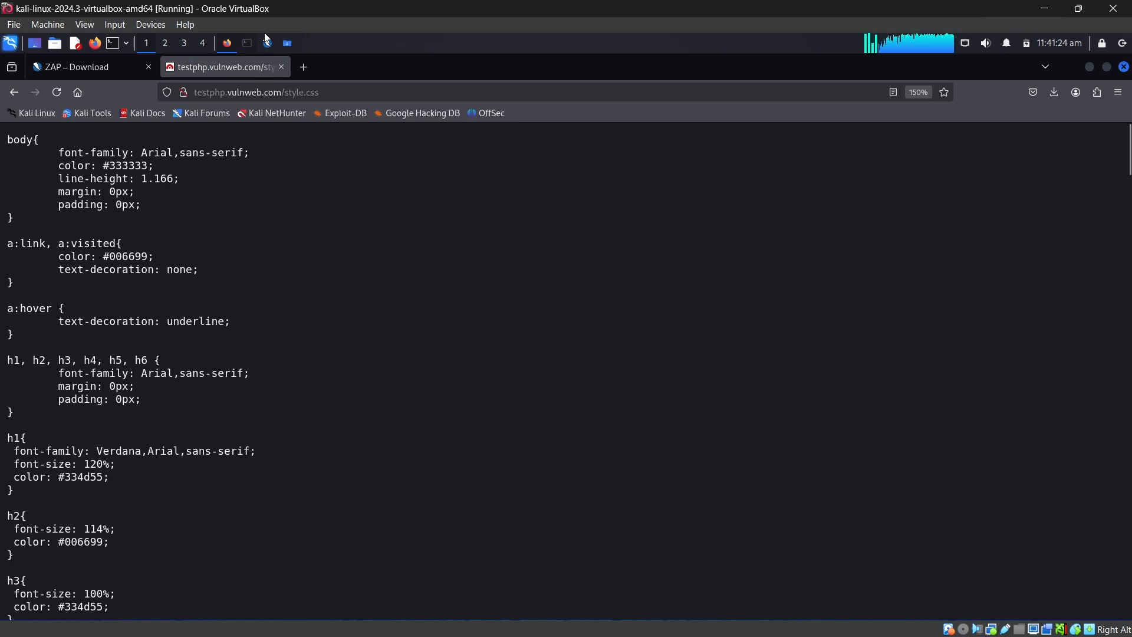
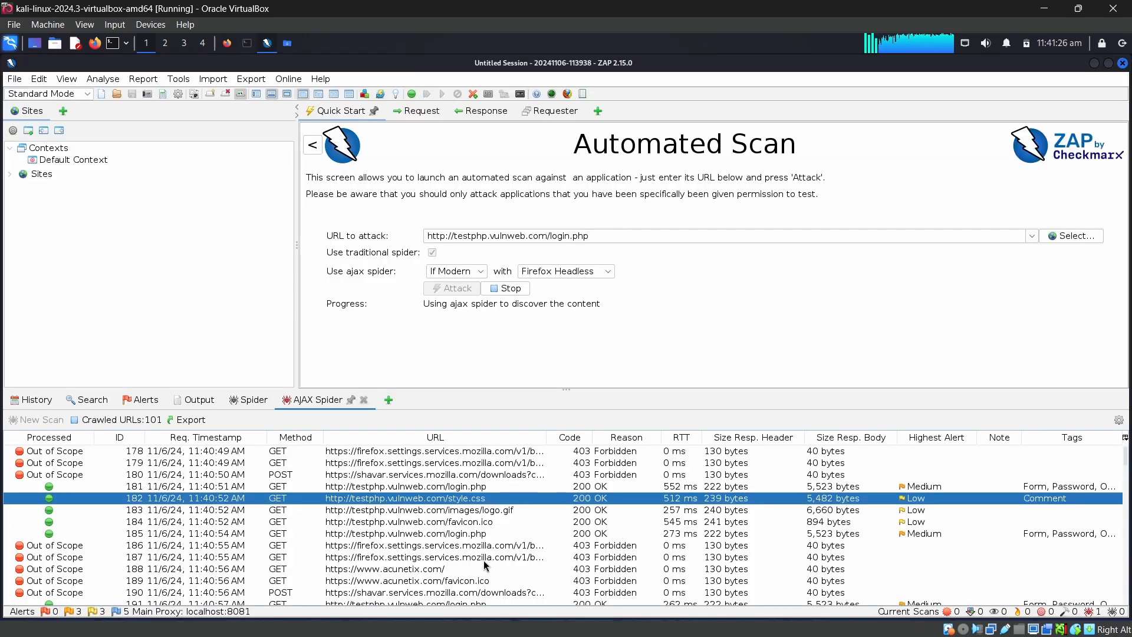
Inspect individual AJAX Spider requests, including favicon.ico, the out-of-scope Firefox settings request, login.php and style.css
{"action": "left_click", "coordinate": [478, 522]}
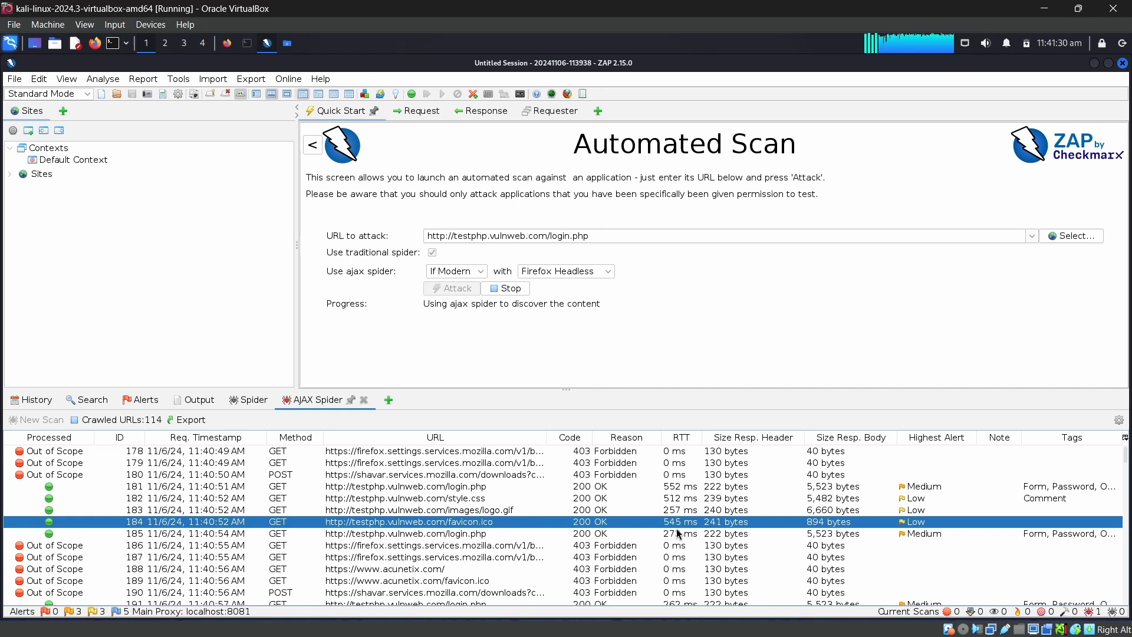
{"action": "scroll", "coordinate": [640, 539], "scroll_direction": "down", "scroll_amount": 2}
{"action": "left_click", "coordinate": [591, 477]}
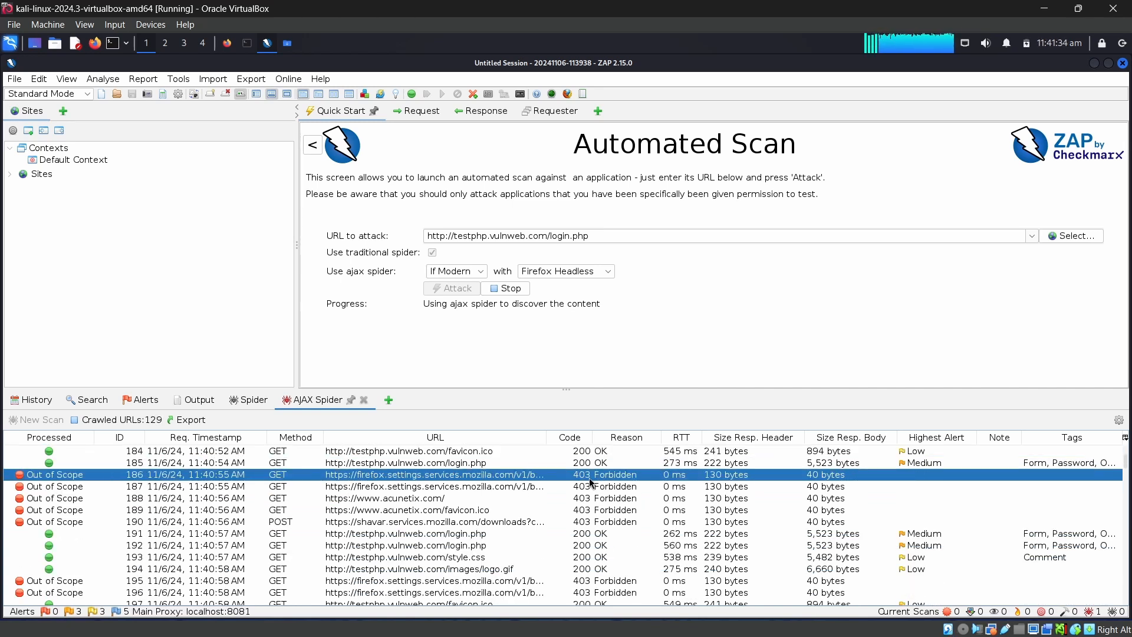
{"action": "scroll", "coordinate": [616, 498], "scroll_direction": "down", "scroll_amount": 1}
{"action": "left_click", "coordinate": [618, 500]}
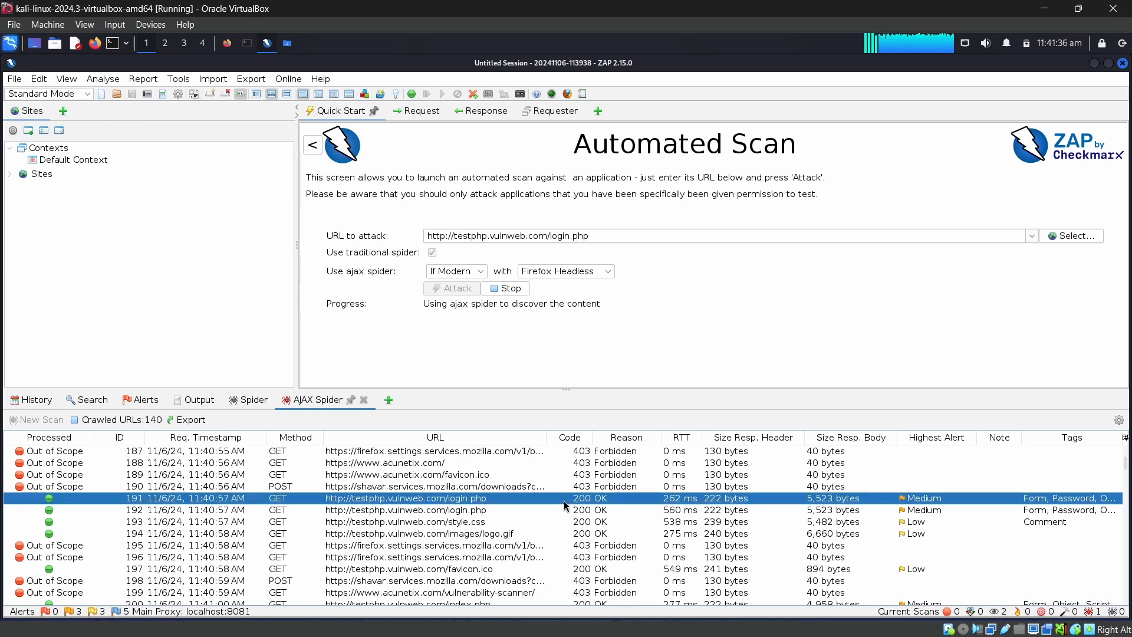
{"action": "left_click", "coordinate": [541, 524]}
{"action": "scroll", "coordinate": [401, 512], "scroll_direction": "down", "scroll_amount": 2}
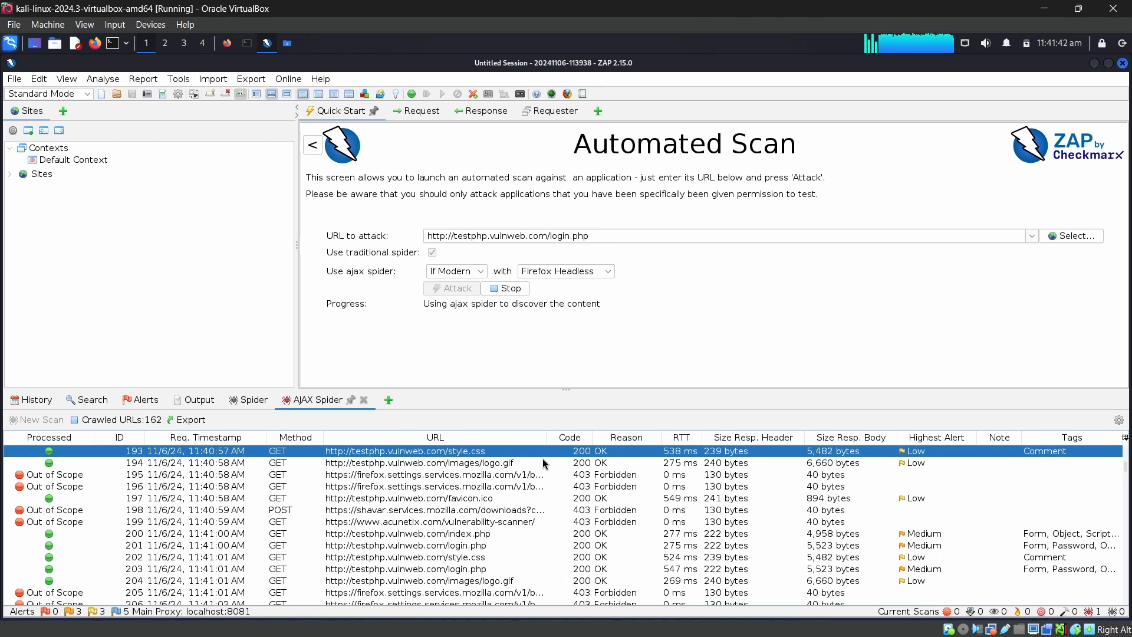
Skim the rest of the AJAX Spider results, comparing the highest alert level of each crawled URL
{"action": "scroll", "coordinate": [594, 500], "scroll_direction": "down", "scroll_amount": 4}
{"action": "scroll", "coordinate": [593, 528], "scroll_direction": "down", "scroll_amount": 6}
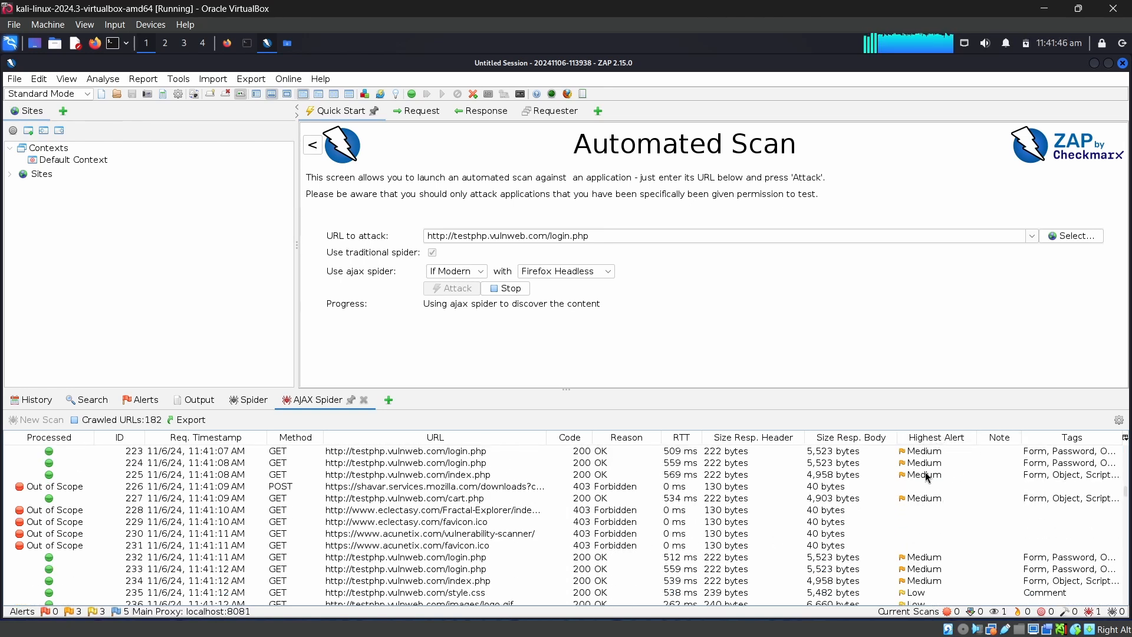
{"action": "scroll", "coordinate": [911, 520], "scroll_direction": "down", "scroll_amount": 10}
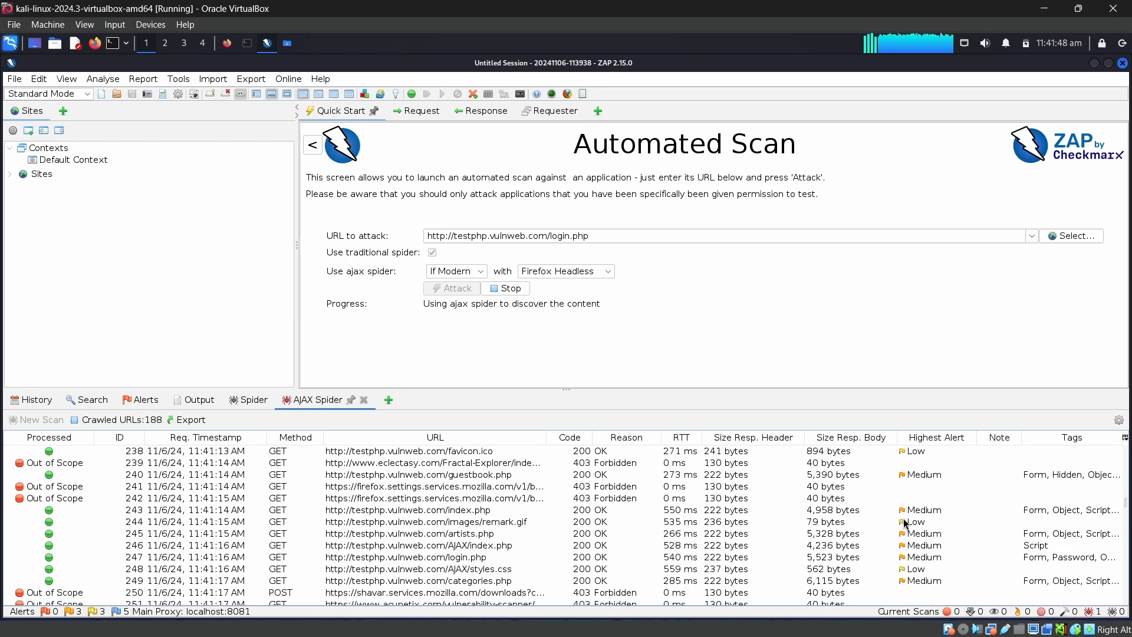
{"action": "scroll", "coordinate": [910, 520], "scroll_direction": "down", "scroll_amount": 20}
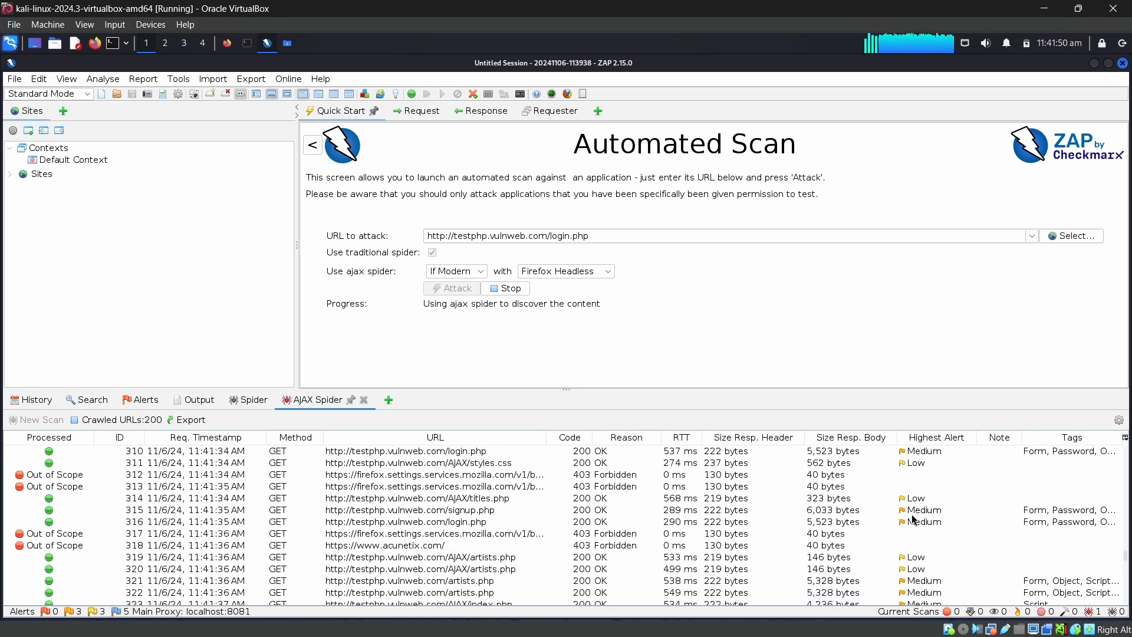
{"action": "scroll", "coordinate": [69, 472], "scroll_direction": "up", "scroll_amount": 7}
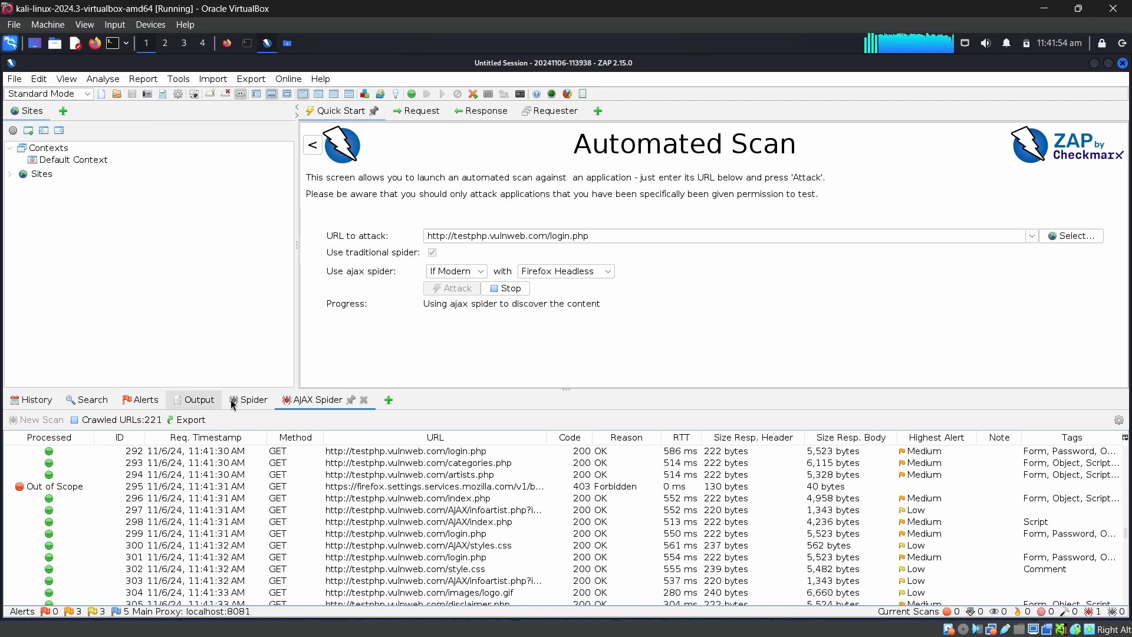
Review the login.php proxy request in the request history and bring up the search view
{"action": "left_click", "coordinate": [27, 402]}
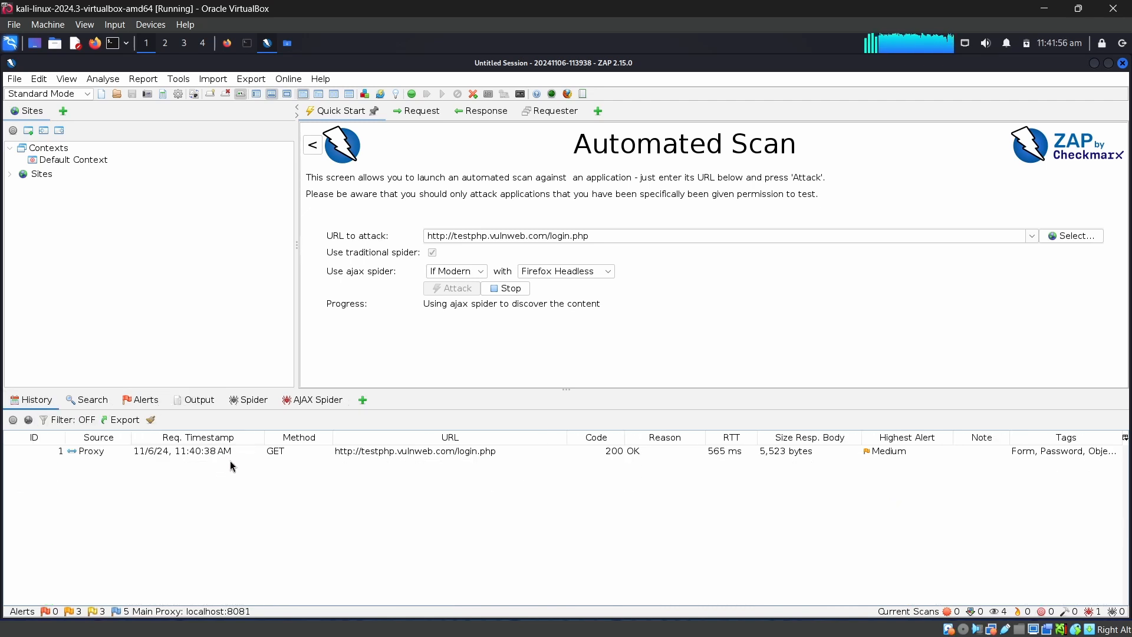
{"action": "left_click", "coordinate": [244, 454]}
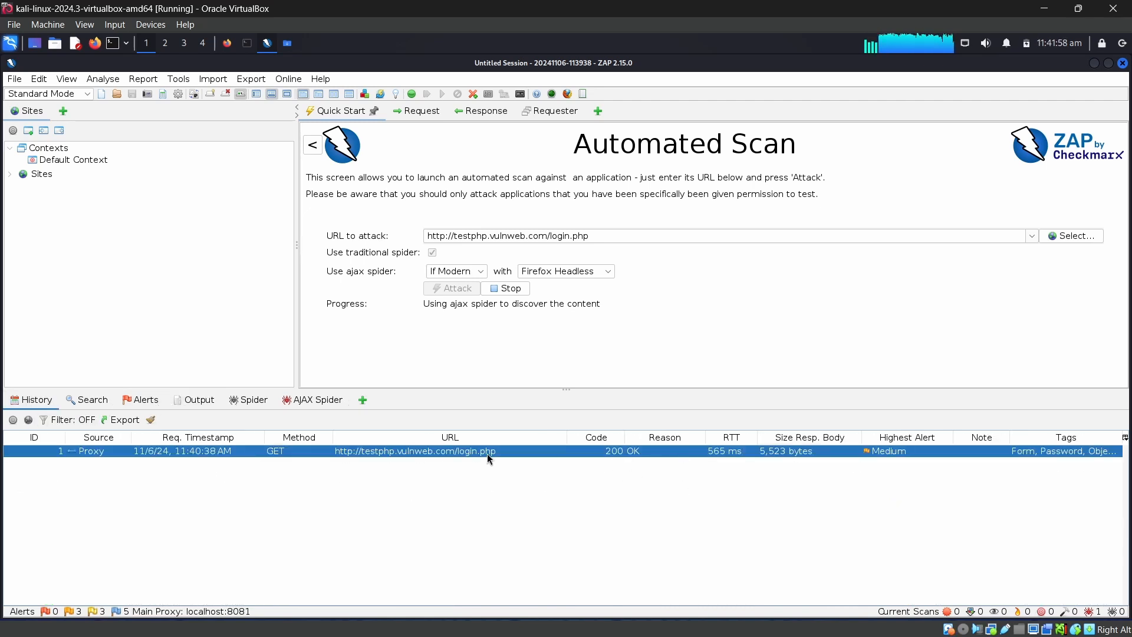
{"action": "left_click", "coordinate": [95, 402]}
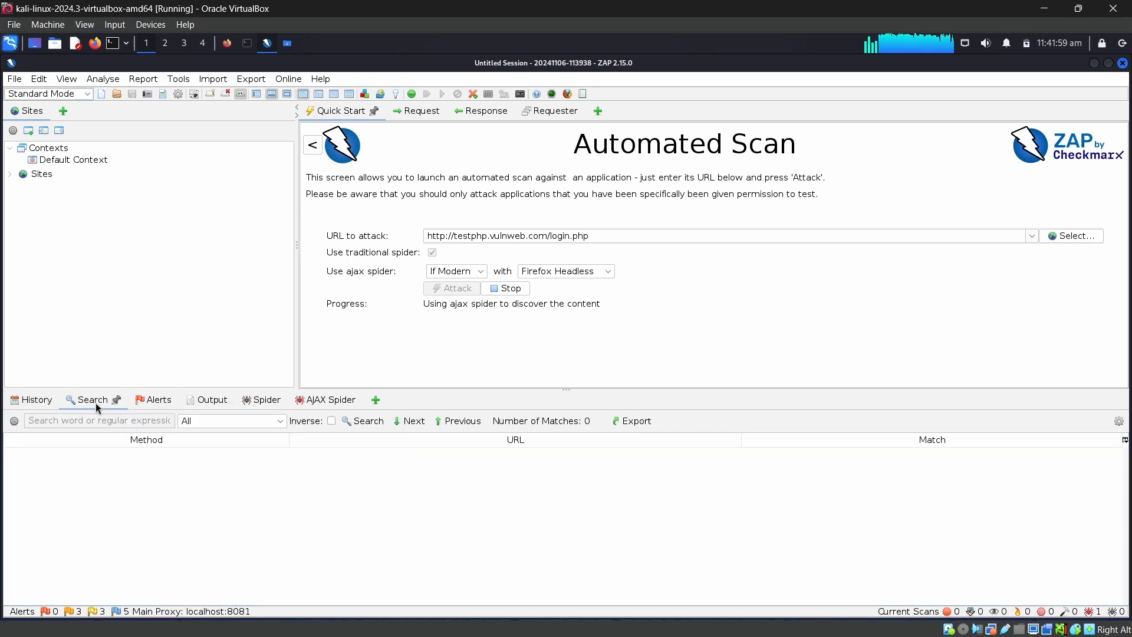
Open the alerts list and inspect alerts such as Absence of Anti-CSRF Tokens, Missing Anti-clickjacking Header, Server version leak and Charset Mismatch
{"action": "left_click", "coordinate": [157, 401]}
{"action": "left_click", "coordinate": [127, 447]}
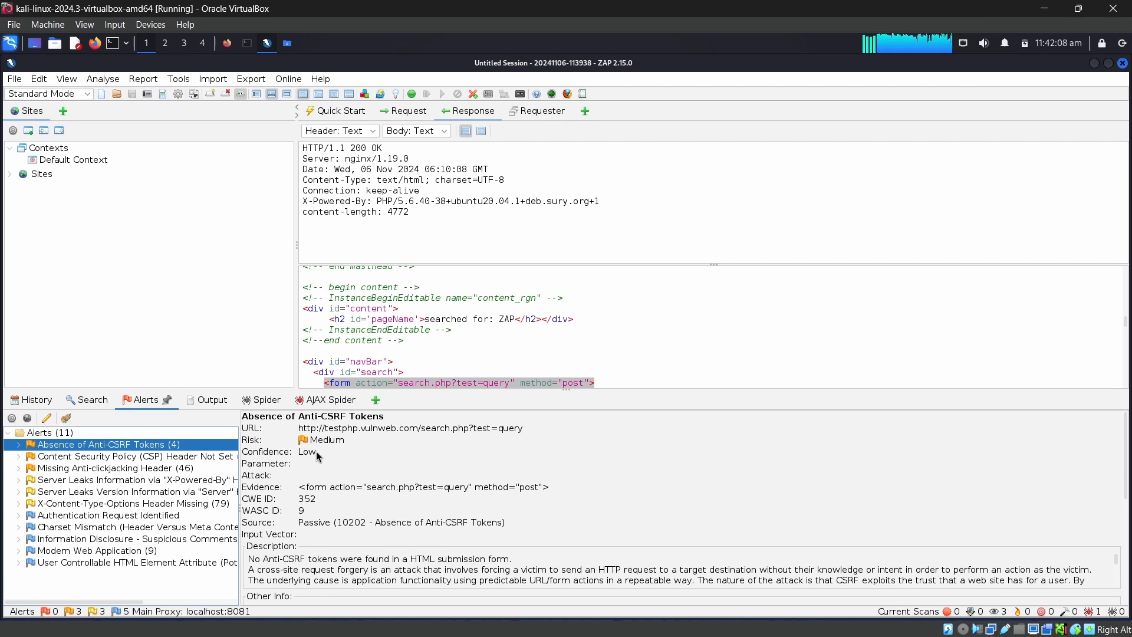
{"action": "left_click", "coordinate": [147, 491]}
{"action": "left_click", "coordinate": [148, 472]}
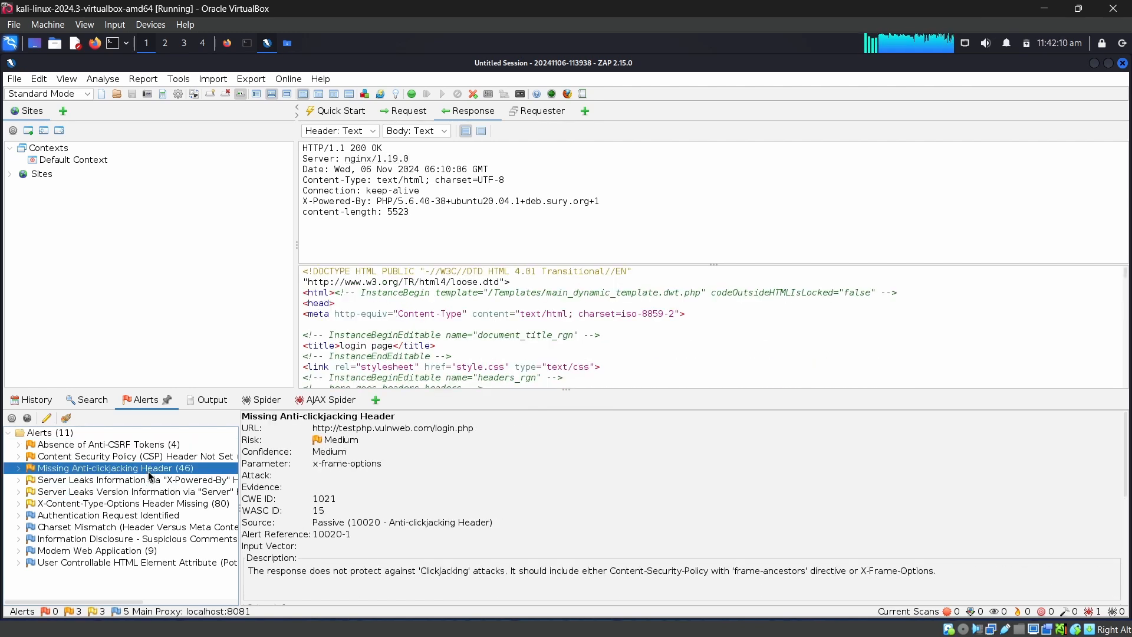
{"action": "left_click", "coordinate": [98, 479]}
{"action": "left_click", "coordinate": [95, 494]}
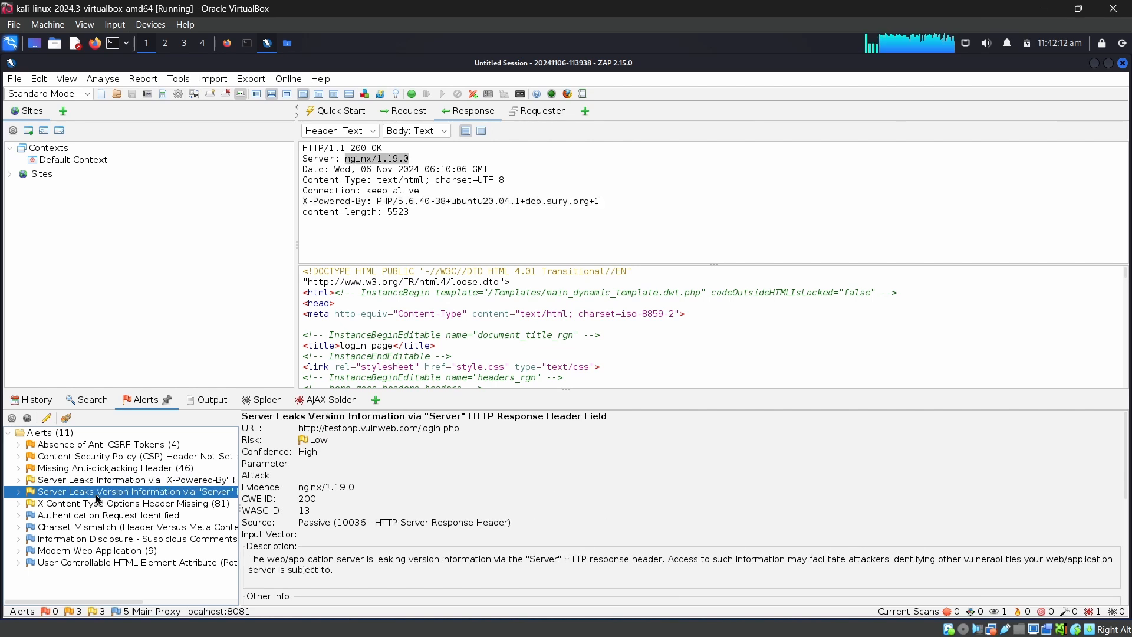
{"action": "left_click", "coordinate": [49, 530]}
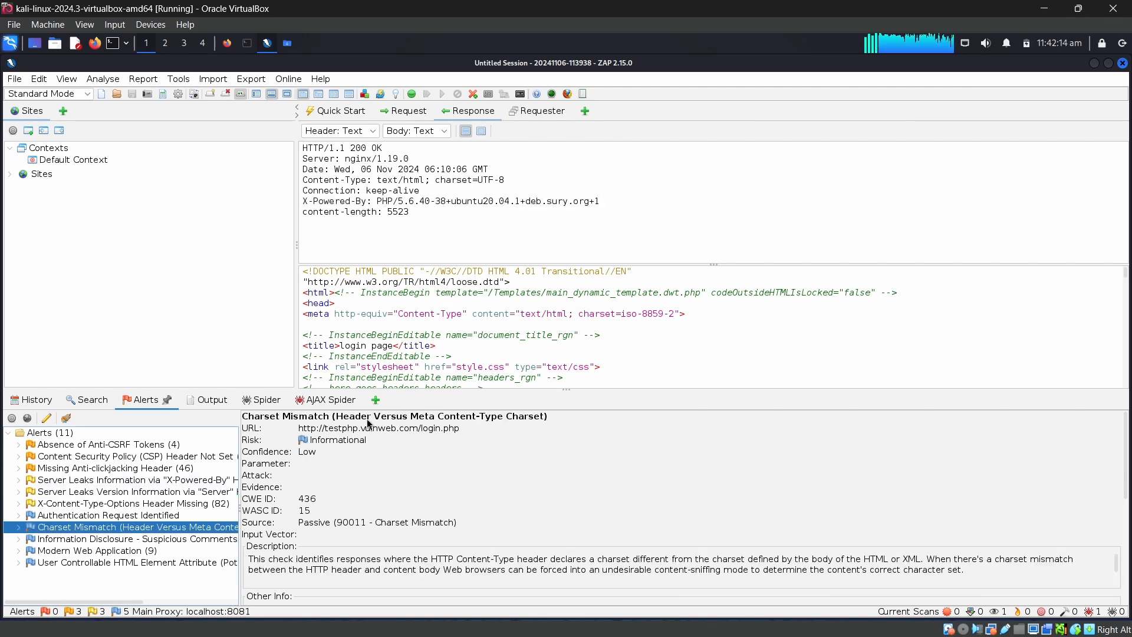
Compare alert risk levels from Absence of Anti-CSRF Tokens down to Authentication Request Identified, returning to the Anti-CSRF alert
{"action": "left_click", "coordinate": [100, 438]}
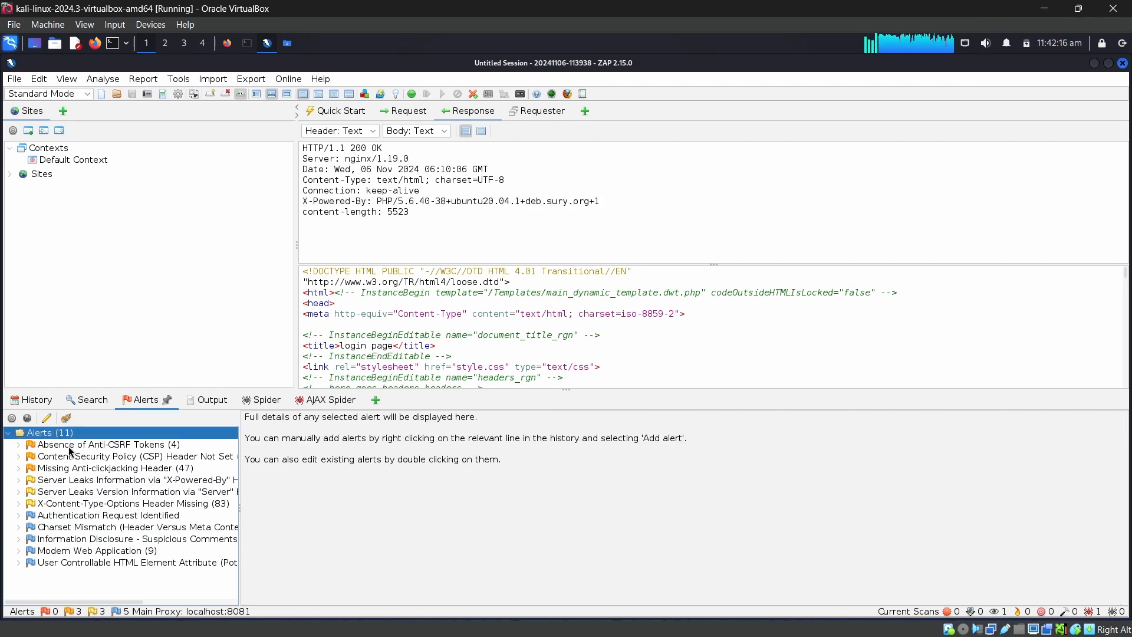
{"action": "left_click", "coordinate": [69, 448]}
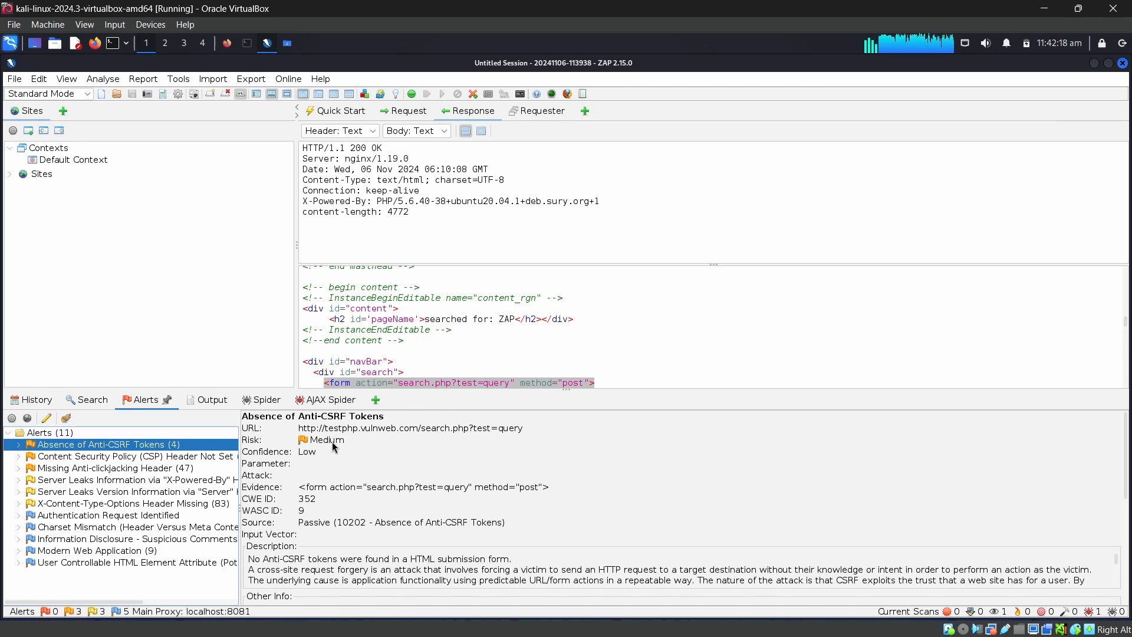
{"action": "key", "text": "Down"}
{"action": "key", "text": "Down"}
{"action": "key", "text": "Down"}
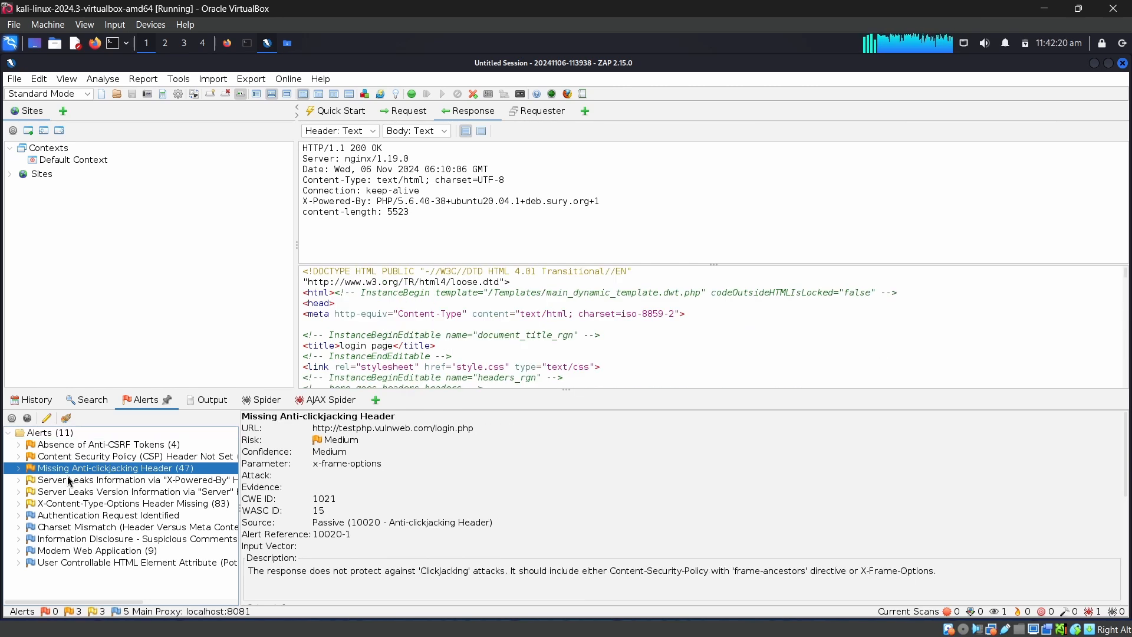
{"action": "key", "text": "Down"}
{"action": "key", "text": "Down"}
{"action": "key", "text": "Down"}
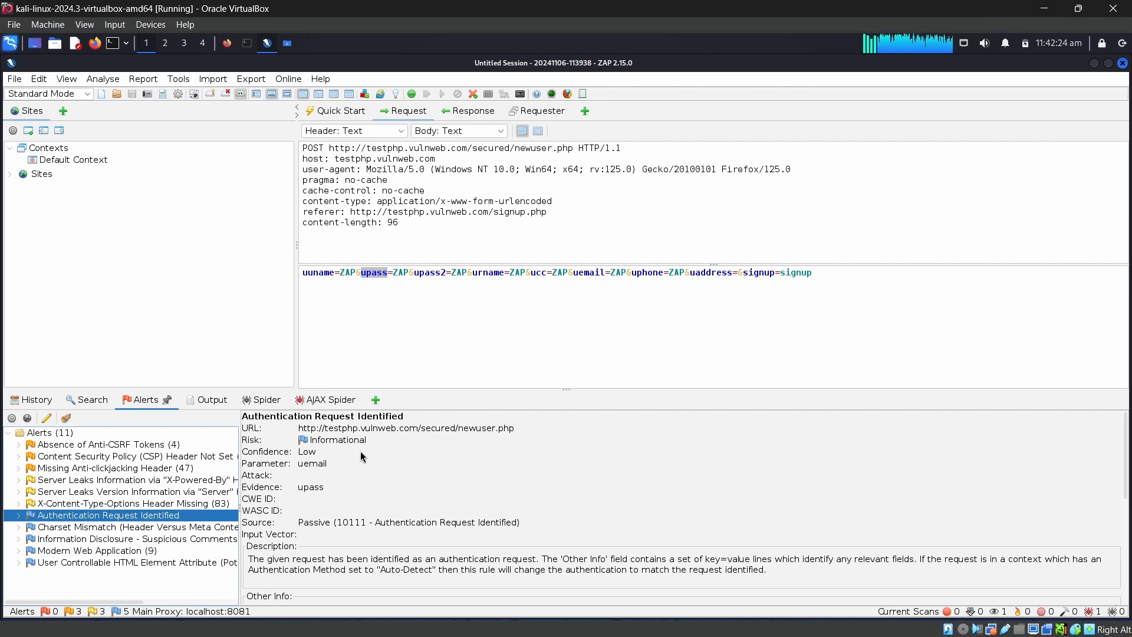
{"action": "left_click", "coordinate": [159, 443]}
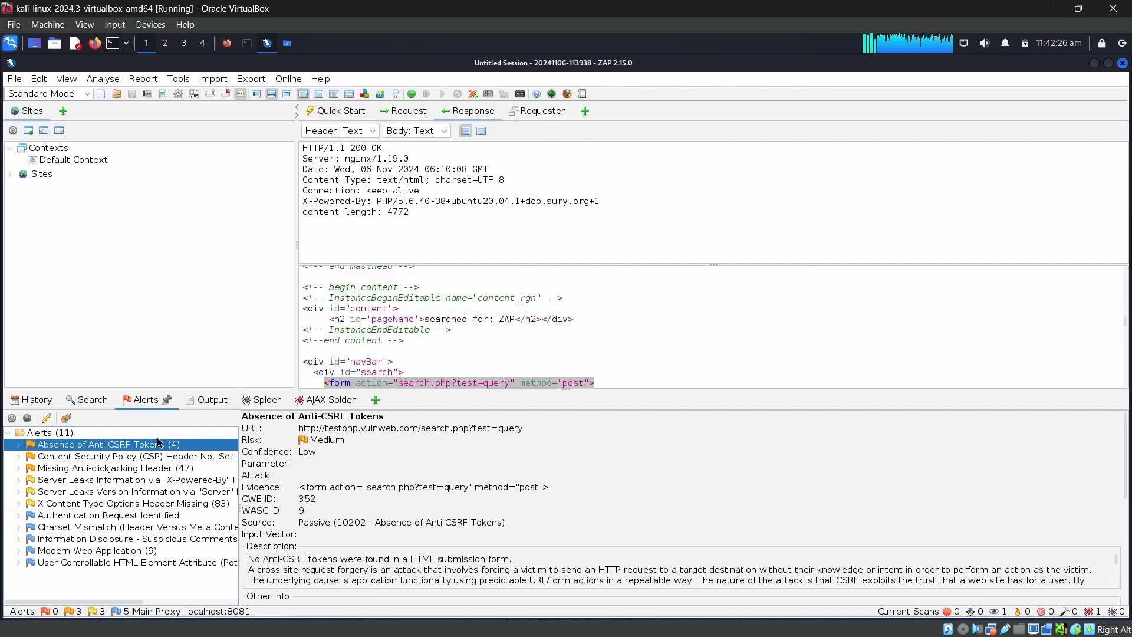
Check the output log, and skim the traditional Spider's crawled URLs with their methods and scope flags
{"action": "left_click", "coordinate": [198, 399]}
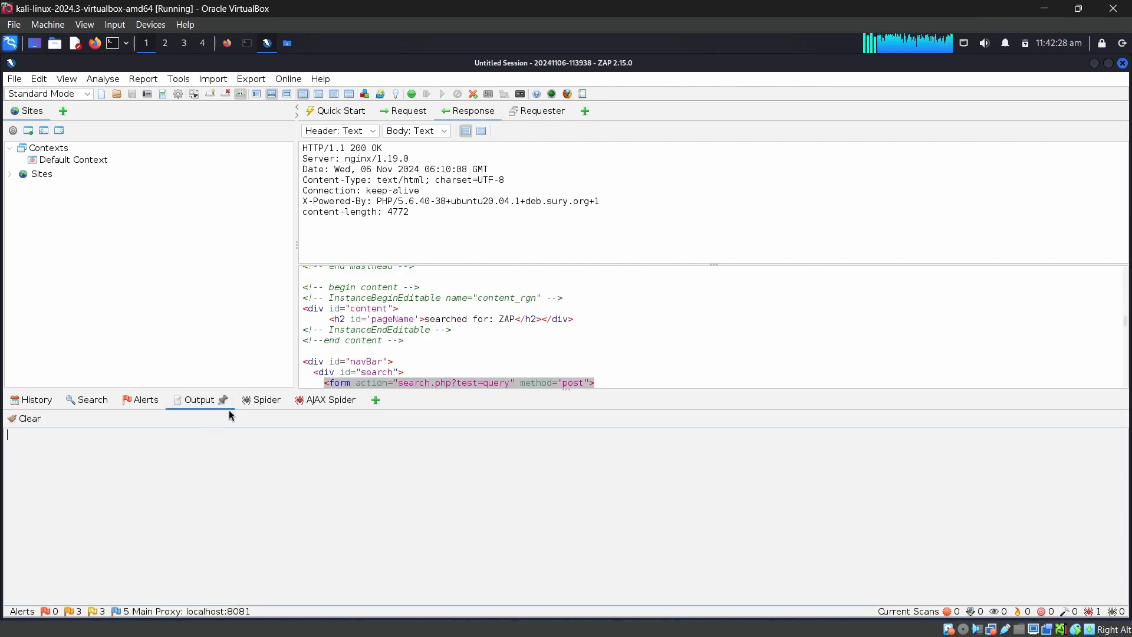
{"action": "left_click", "coordinate": [260, 400]}
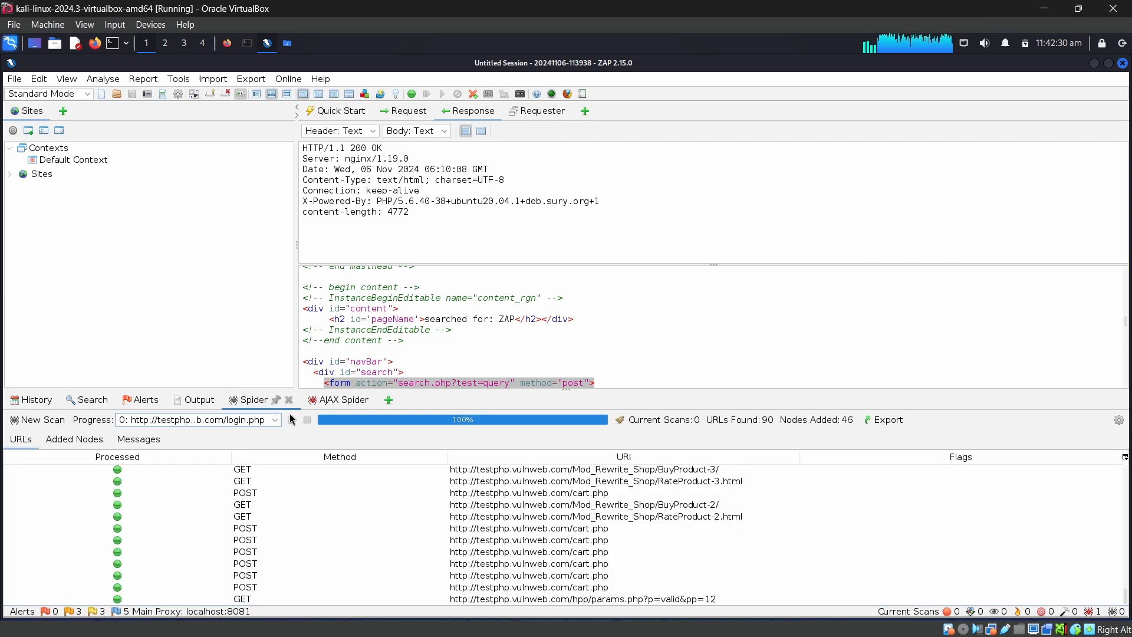
{"action": "left_click", "coordinate": [528, 486]}
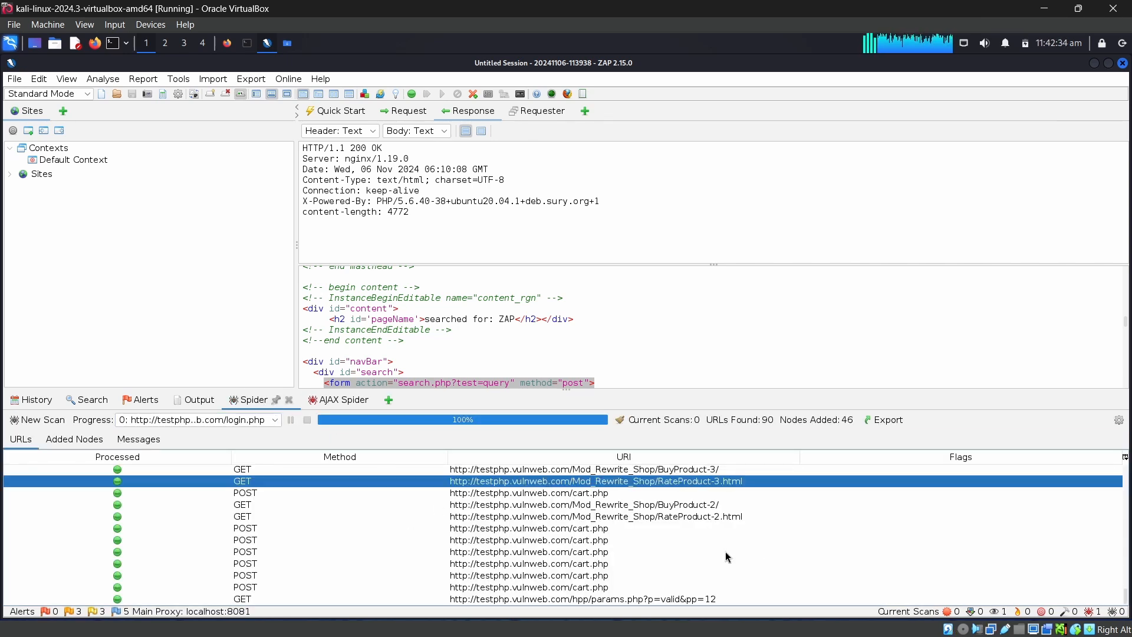
{"action": "scroll", "coordinate": [672, 546], "scroll_direction": "down", "scroll_amount": 5}
{"action": "left_click", "coordinate": [272, 484]}
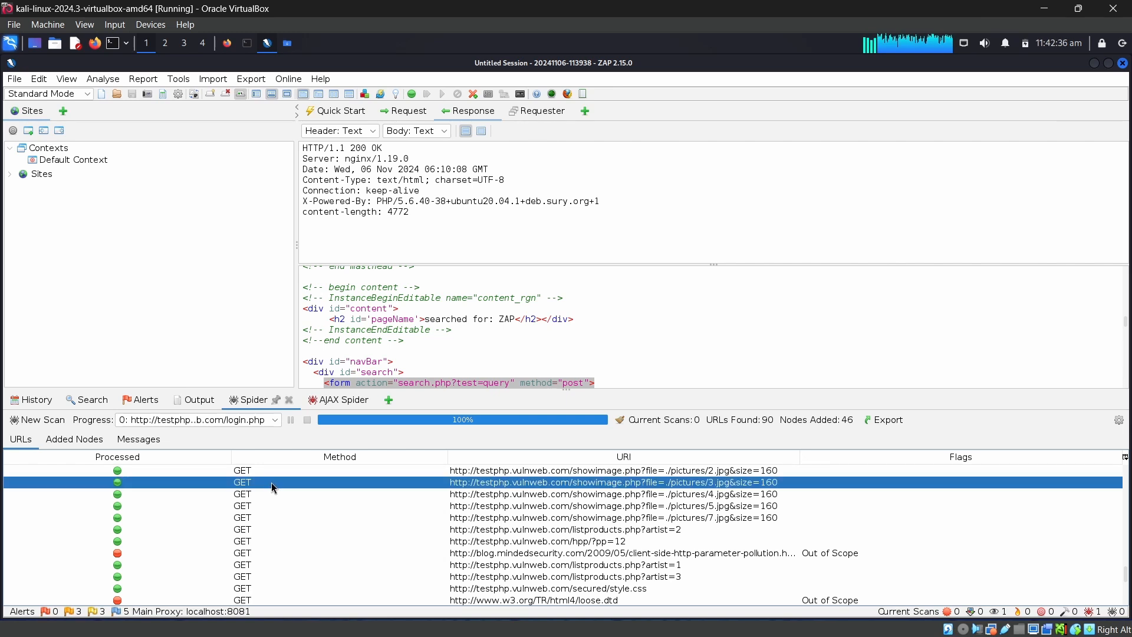
{"action": "scroll", "coordinate": [251, 503], "scroll_direction": "down", "scroll_amount": 5}
{"action": "scroll", "coordinate": [252, 503], "scroll_direction": "up", "scroll_amount": 3}
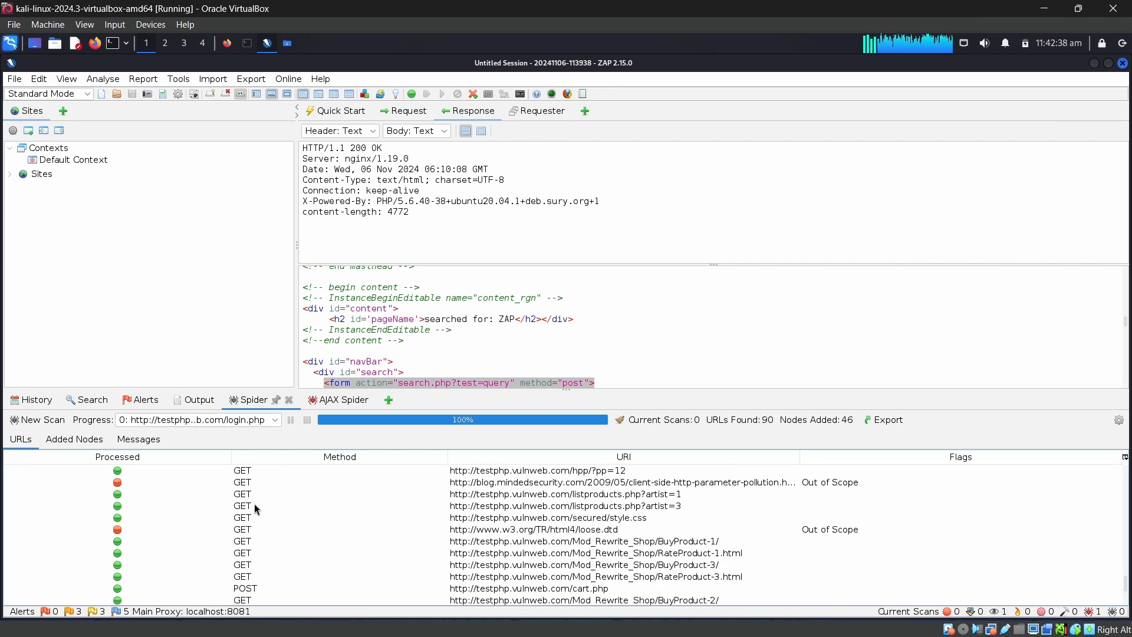
{"action": "scroll", "coordinate": [255, 505], "scroll_direction": "down", "scroll_amount": 1}
{"action": "scroll", "coordinate": [261, 519], "scroll_direction": "down", "scroll_amount": 2}
{"action": "left_click", "coordinate": [307, 492]}
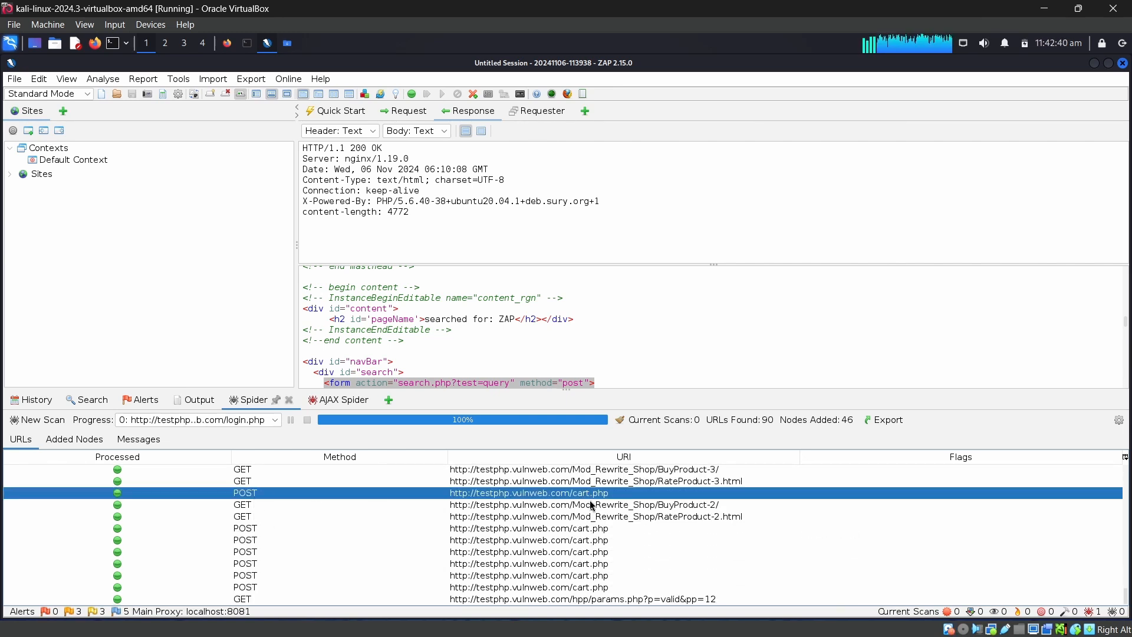
Inspect the last Spider entries, from BuyProduct-2 through the cart.php POST requests to hpp/params.php, and return to the start of the list
{"action": "left_click", "coordinate": [631, 506]}
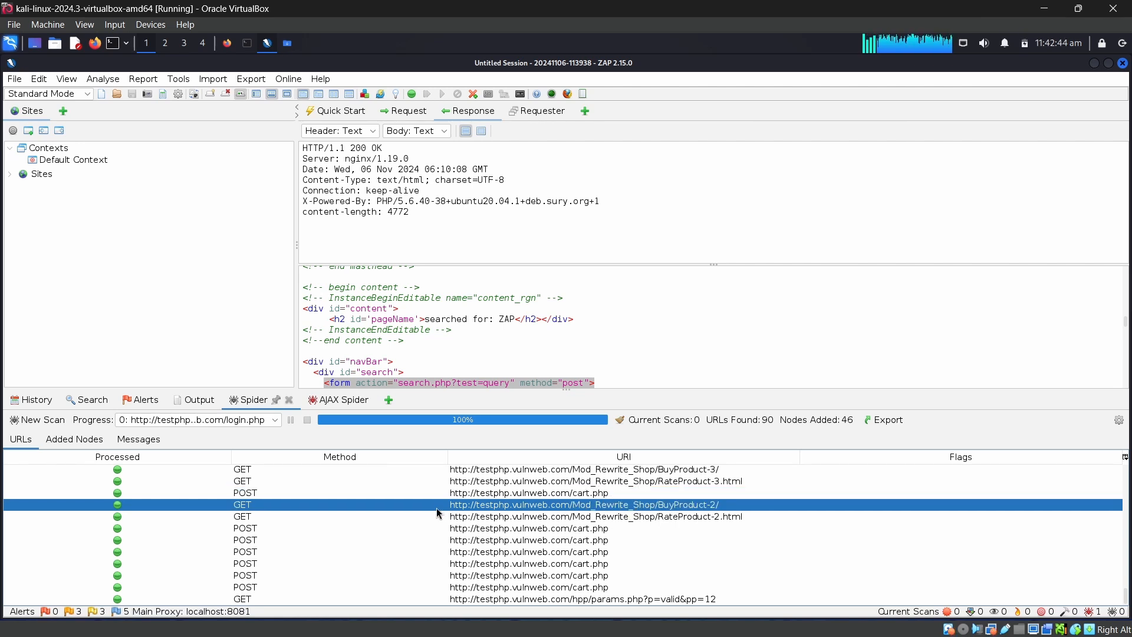
{"action": "left_click", "coordinate": [526, 522]}
{"action": "left_click", "coordinate": [524, 529]}
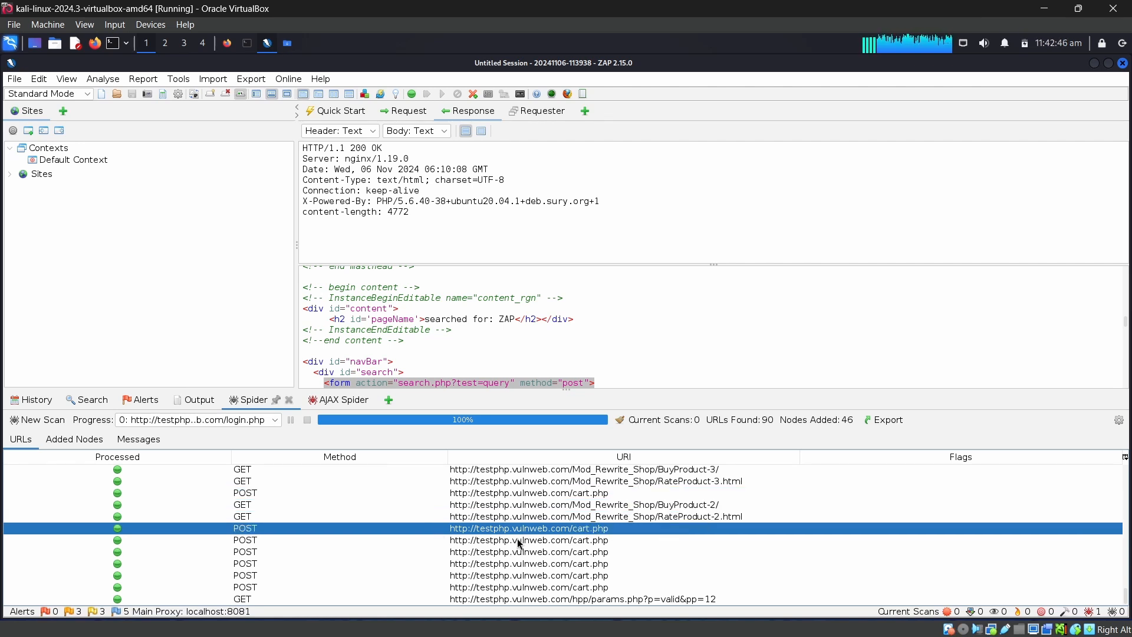
{"action": "left_click", "coordinate": [522, 552]}
{"action": "left_click", "coordinate": [524, 575]}
{"action": "left_click", "coordinate": [592, 598]}
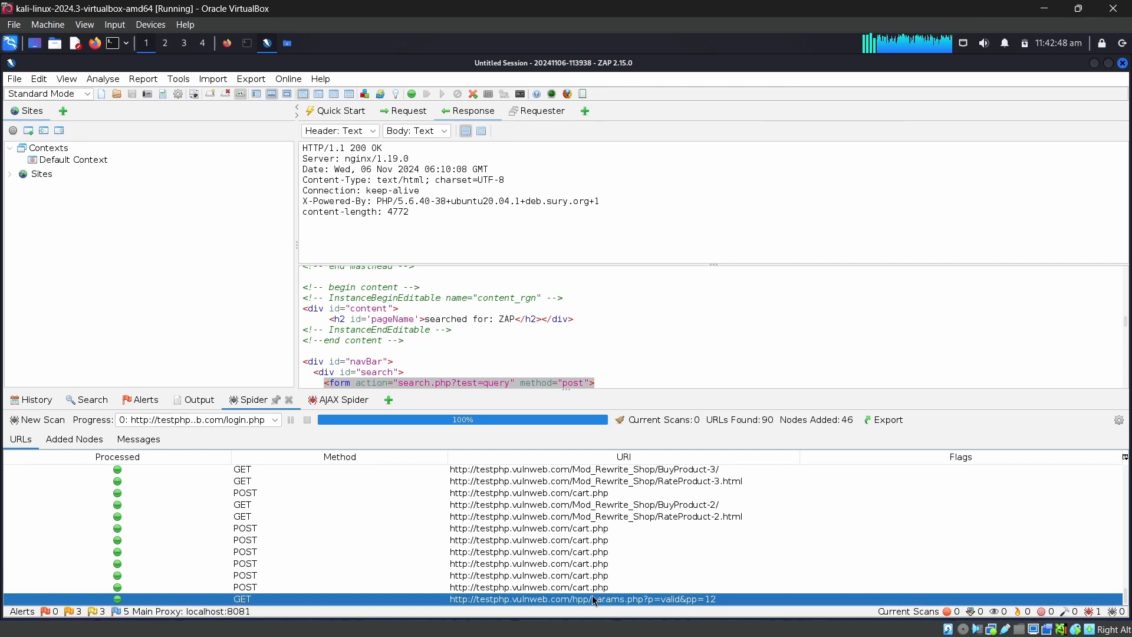
{"action": "scroll", "coordinate": [405, 532], "scroll_direction": "up", "scroll_amount": 15}
{"action": "scroll", "coordinate": [413, 330], "scroll_direction": "up", "scroll_amount": 1}
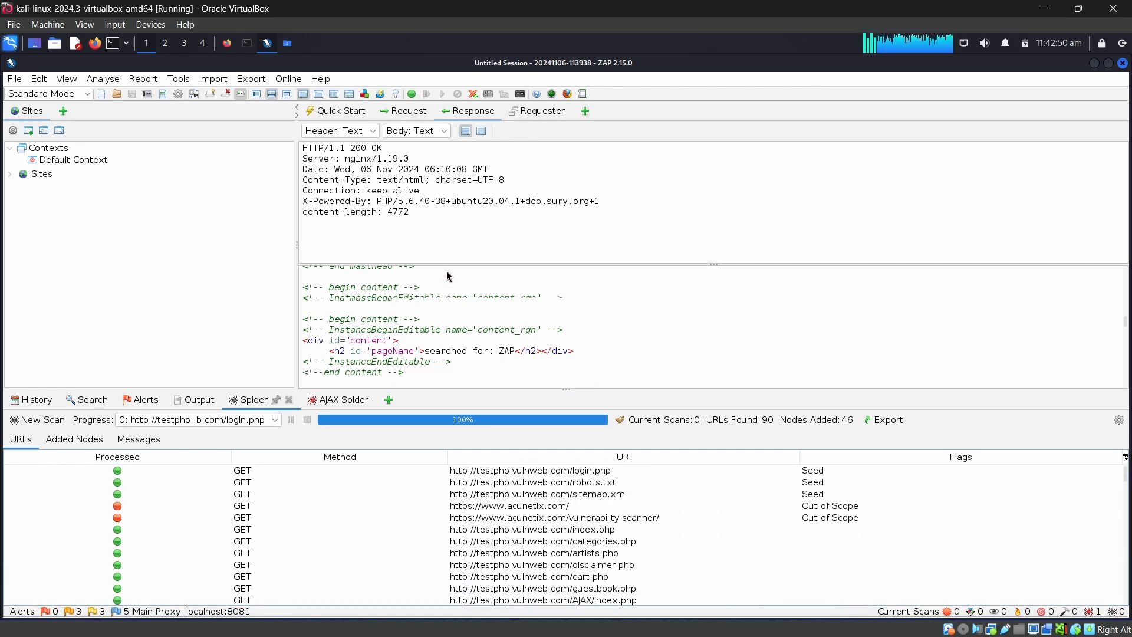